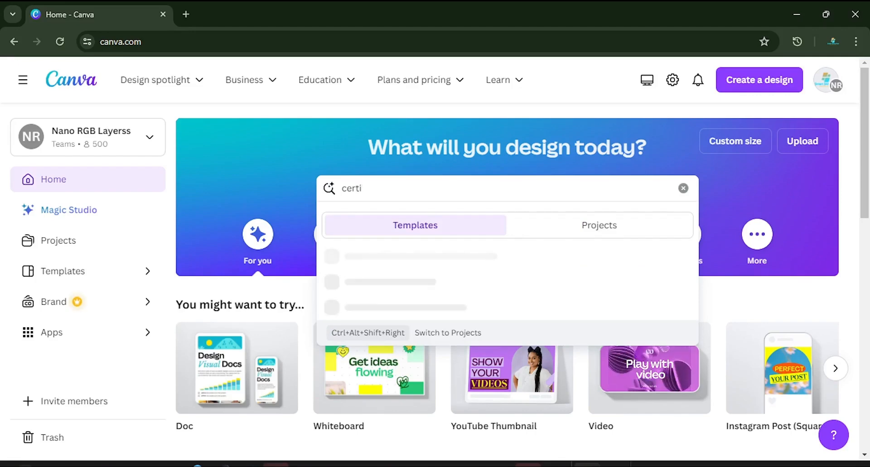
Step: Search the template library for "certificate"
{"action": "type", "text": "ficat"}
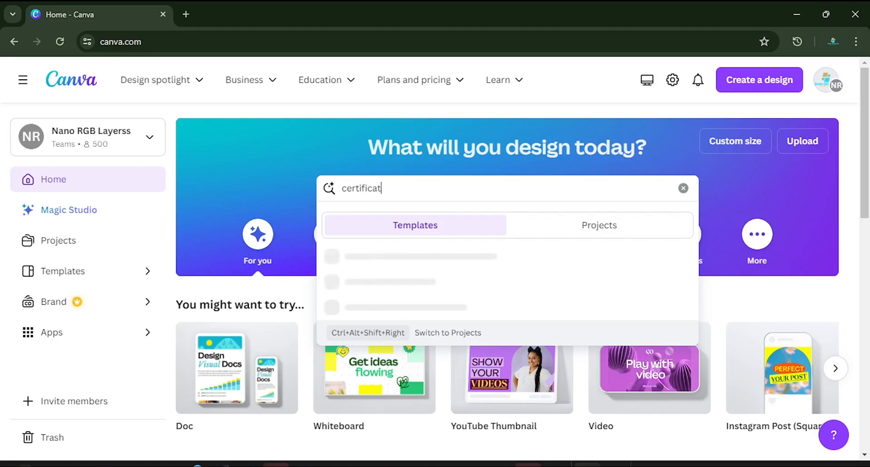
{"action": "type", "text": "e"}
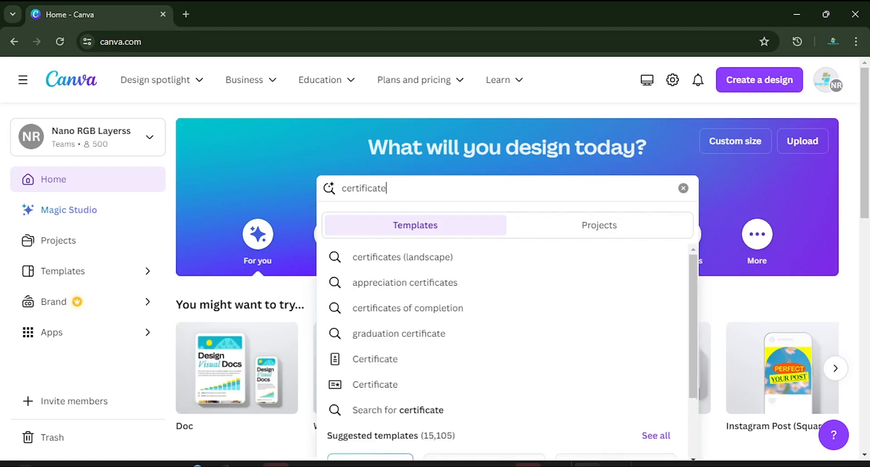
{"action": "key", "text": "Return"}
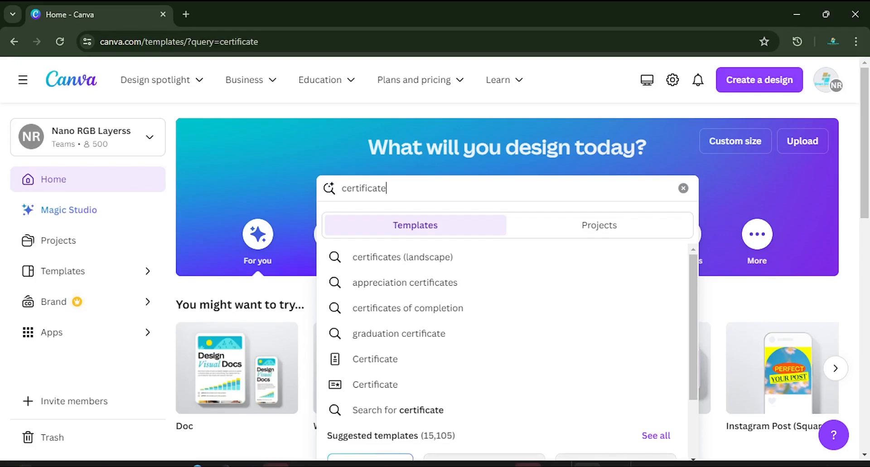
Step: Browse the certificate templates and compare their layouts, colours and orientations to find a suitable design
{"action": "scroll", "coordinate": [464, 284], "scroll_direction": "down", "scroll_amount": 3}
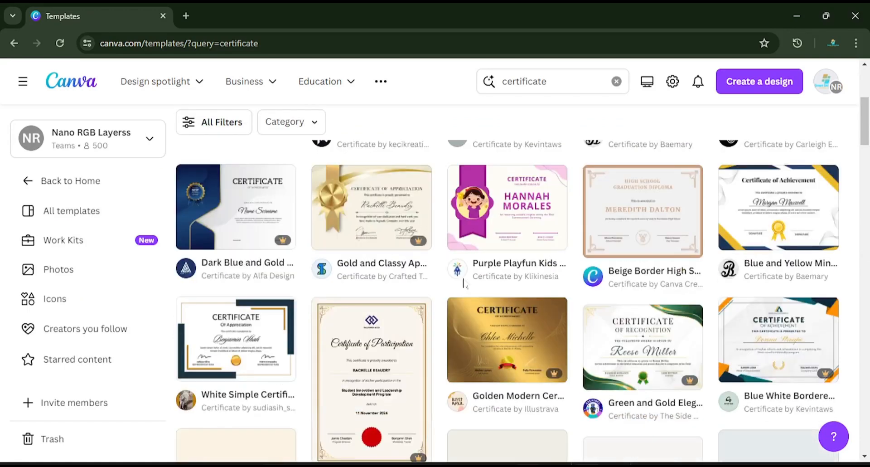
{"action": "scroll", "coordinate": [463, 283], "scroll_direction": "down", "scroll_amount": 7}
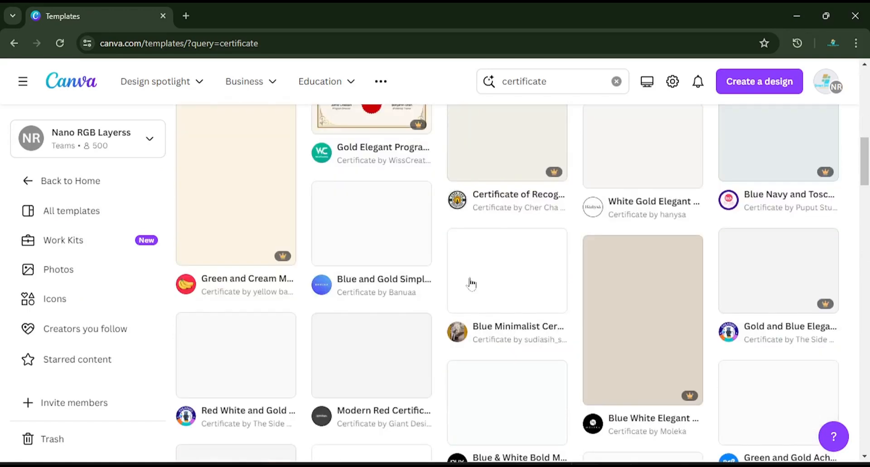
{"action": "scroll", "coordinate": [471, 283], "scroll_direction": "down", "scroll_amount": 4}
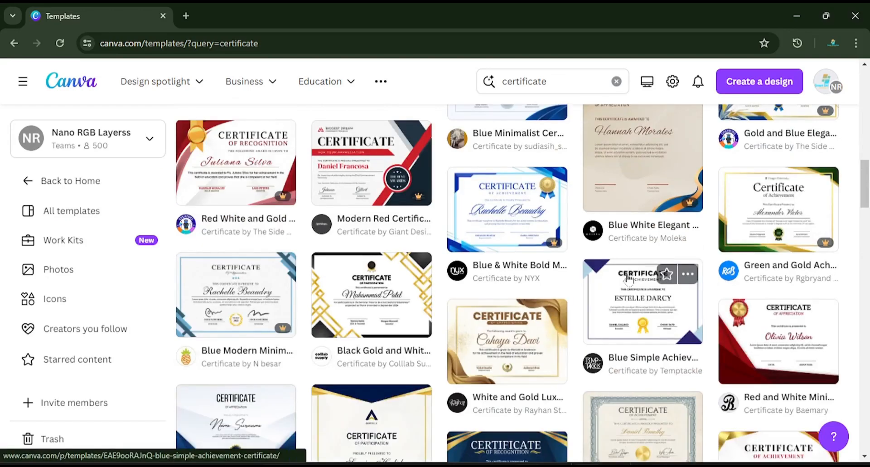
{"action": "scroll", "coordinate": [628, 278], "scroll_direction": "down", "scroll_amount": 4}
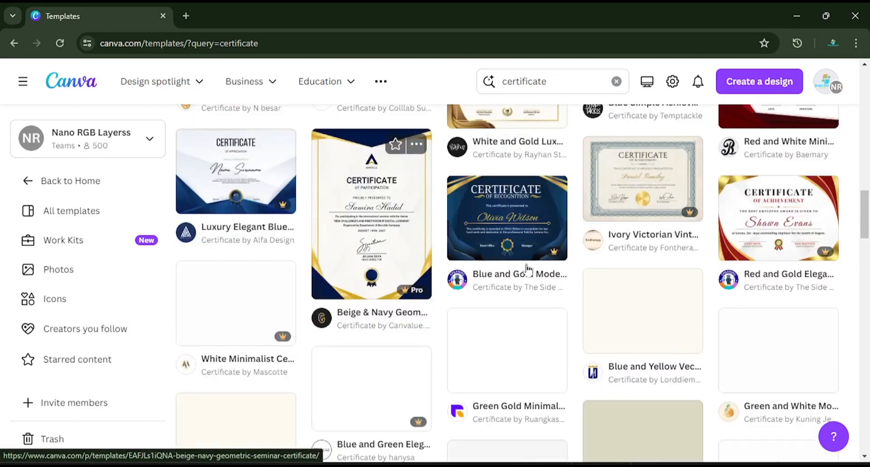
{"action": "scroll", "coordinate": [528, 269], "scroll_direction": "up", "scroll_amount": 5}
{"action": "scroll", "coordinate": [528, 267], "scroll_direction": "up", "scroll_amount": 5}
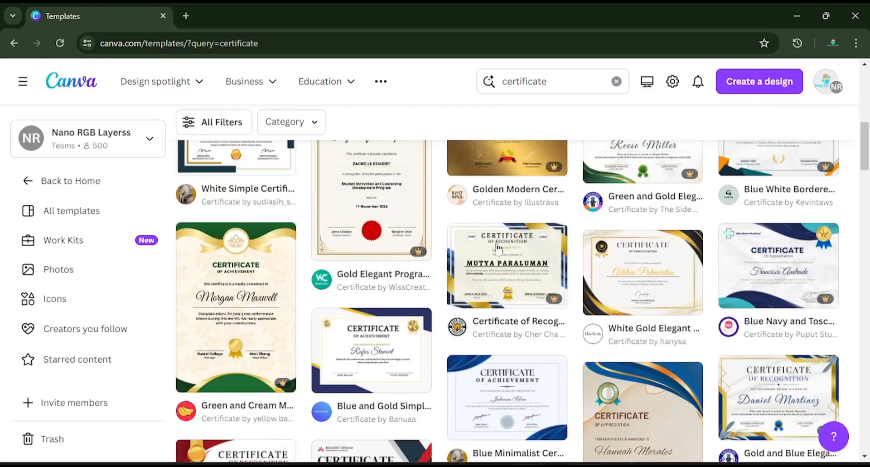
{"action": "scroll", "coordinate": [697, 301], "scroll_direction": "up", "scroll_amount": 5}
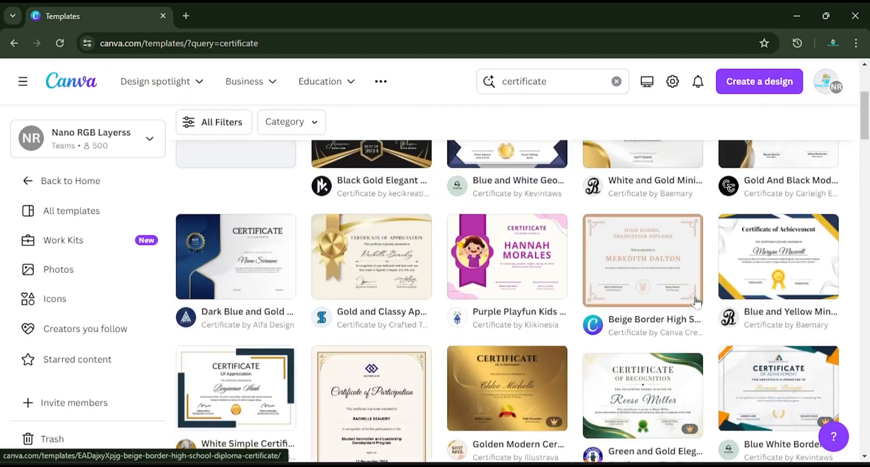
{"action": "scroll", "coordinate": [696, 301], "scroll_direction": "up", "scroll_amount": 4}
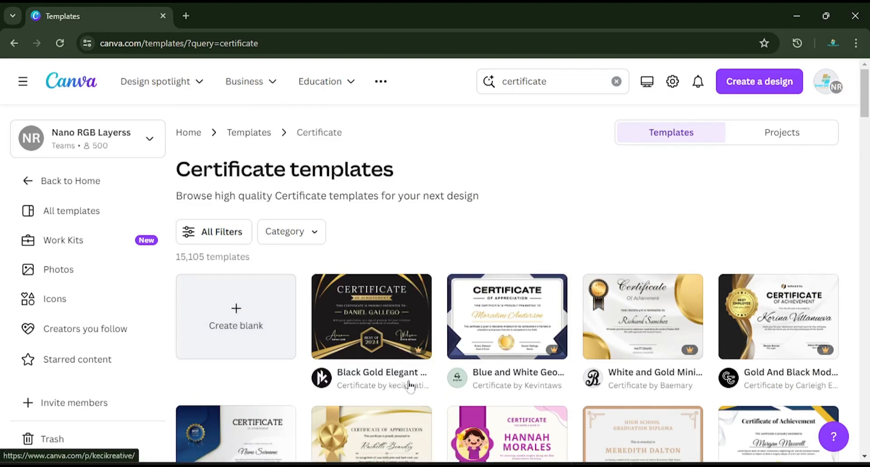
{"action": "scroll", "coordinate": [412, 385], "scroll_direction": "down", "scroll_amount": 4}
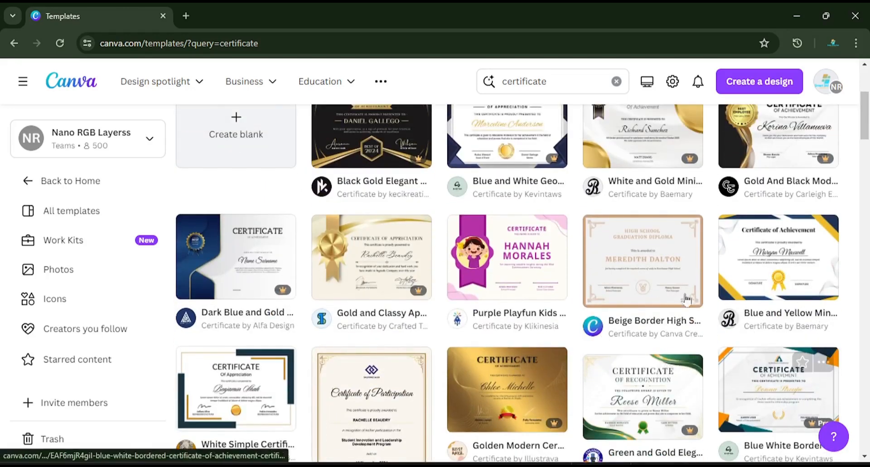
{"action": "scroll", "coordinate": [606, 334], "scroll_direction": "down", "scroll_amount": 7}
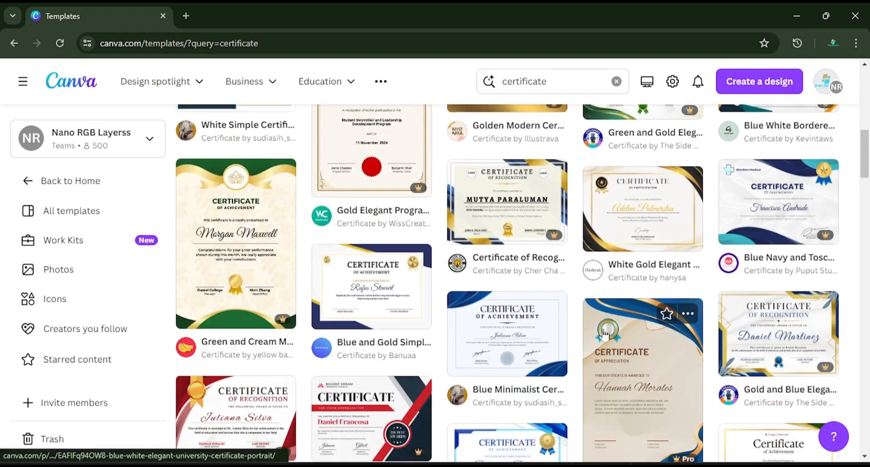
{"action": "scroll", "coordinate": [604, 333], "scroll_direction": "down", "scroll_amount": 3}
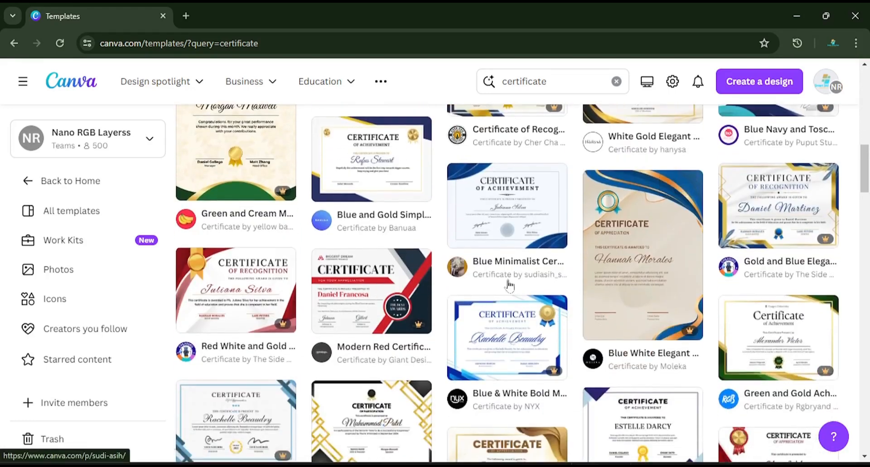
{"action": "scroll", "coordinate": [513, 356], "scroll_direction": "down", "scroll_amount": 3}
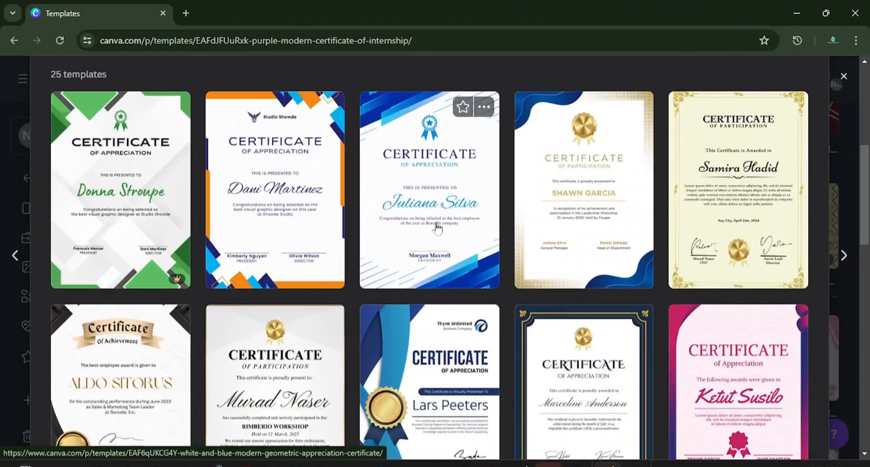
{"action": "scroll", "coordinate": [435, 224], "scroll_direction": "up", "scroll_amount": 2}
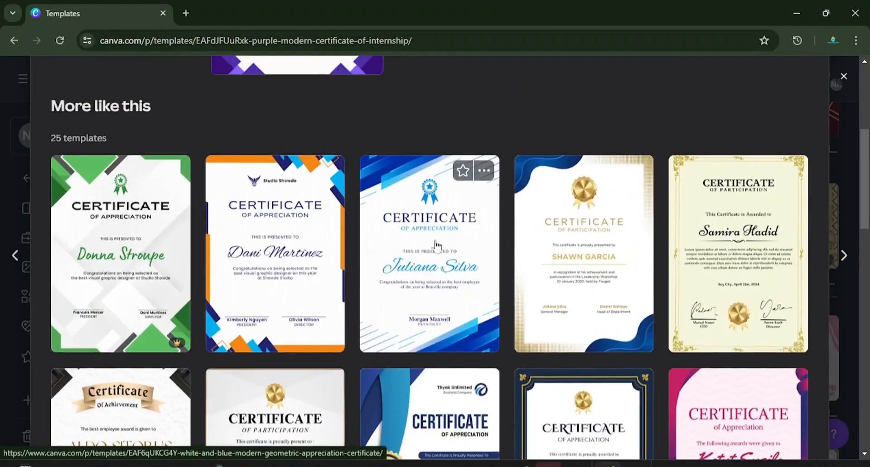
Step: Open the White and Blue Modern Geometric Appreciation Certificate from the similar templates and start customizing it
{"action": "scroll", "coordinate": [433, 223], "scroll_direction": "down", "scroll_amount": 2}
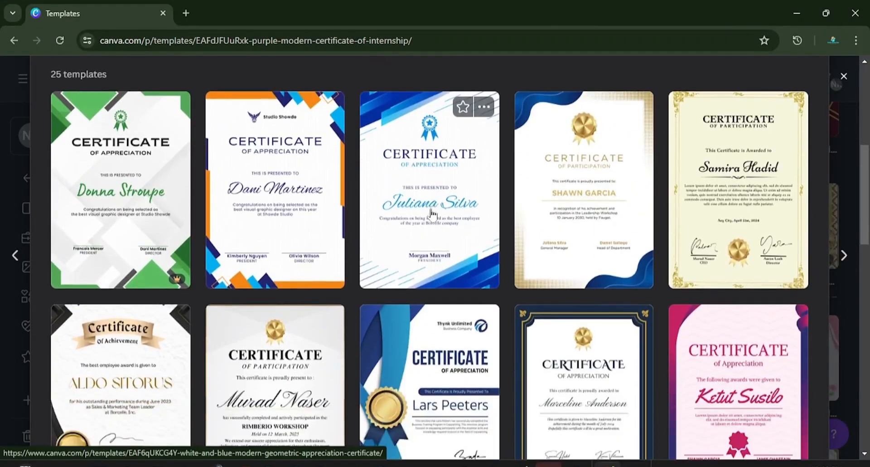
{"action": "left_click", "coordinate": [432, 212]}
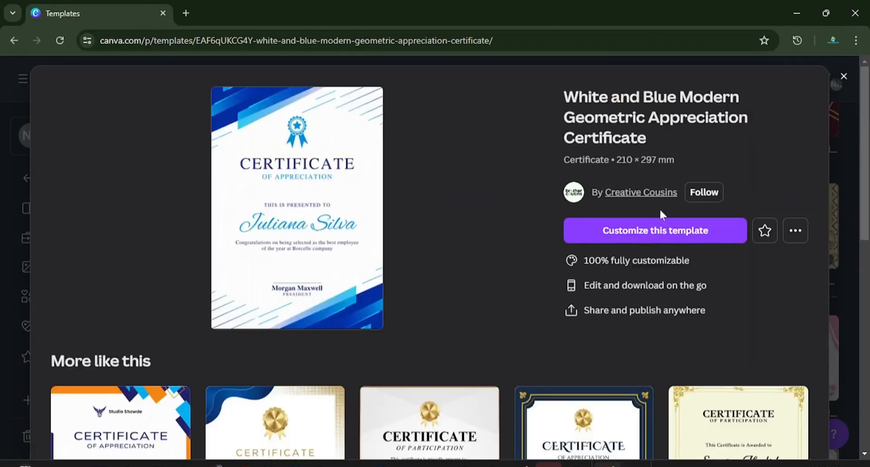
{"action": "left_click", "coordinate": [659, 230]}
Step: Move the award ribbon badge from above the CERTIFICATE heading to the lower part of the page, just left of the president's signature line
{"action": "left_click", "coordinate": [516, 200]}
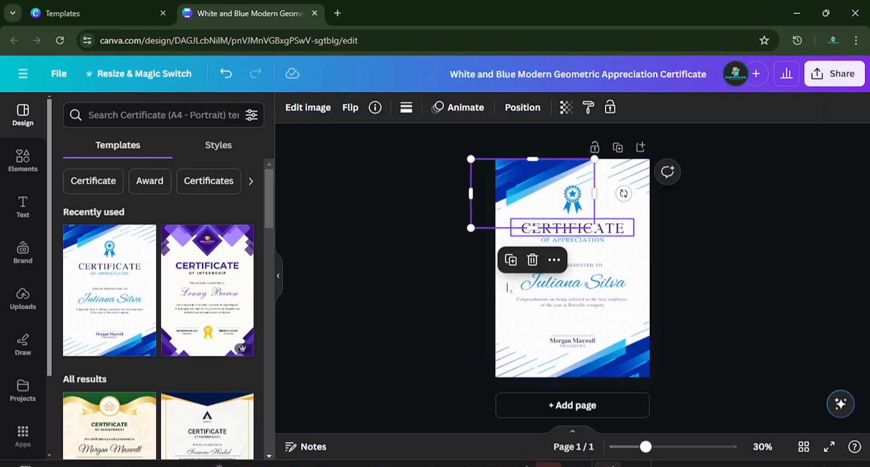
{"action": "left_click", "coordinate": [614, 245]}
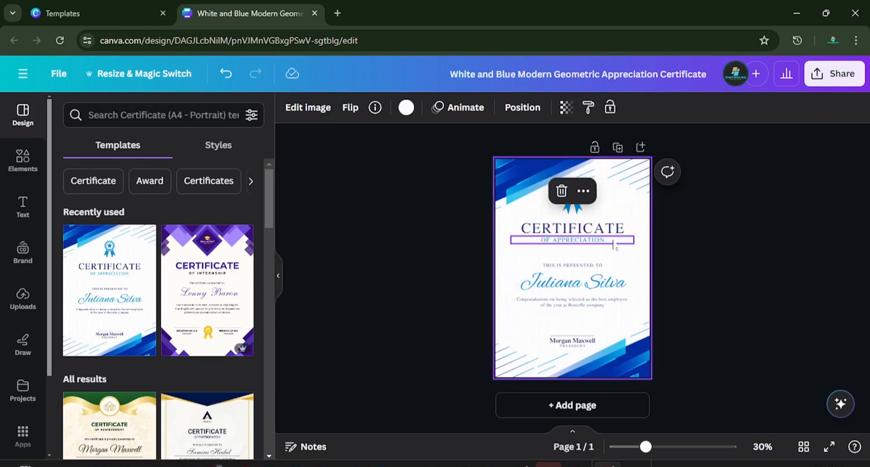
{"action": "left_click_drag", "start_coordinate": [470, 156], "coordinate": [555, 349]}
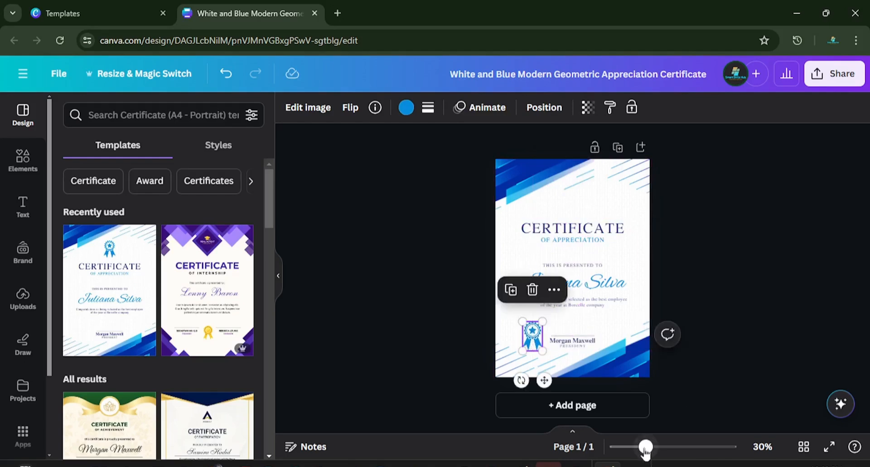
Step: Search the colours for "gold" and recolour the award ribbon badge to #eeba2b
{"action": "left_click_drag", "start_coordinate": [645, 449], "coordinate": [653, 451]}
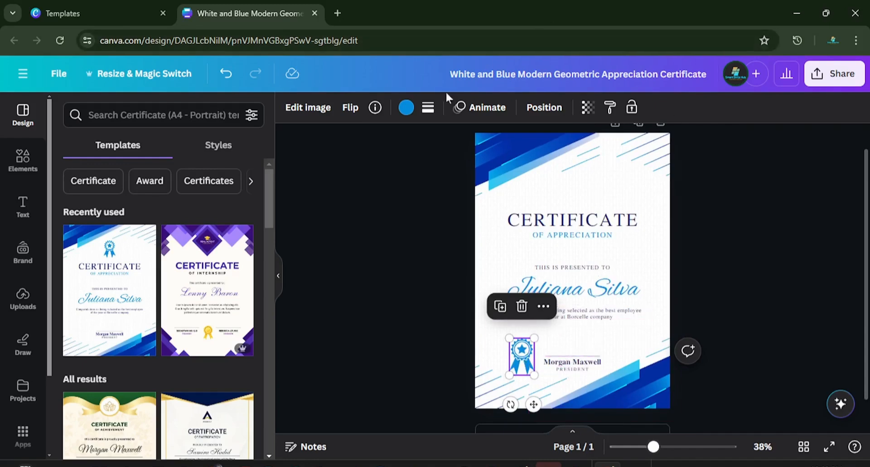
{"action": "left_click", "coordinate": [407, 108]}
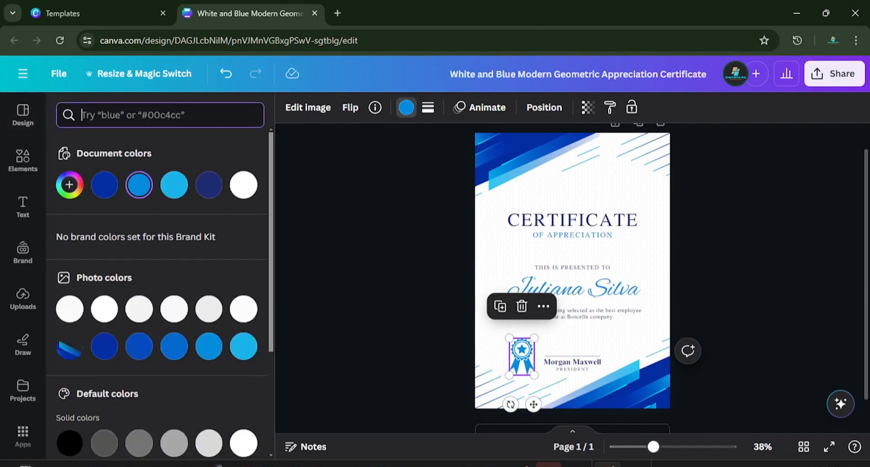
{"action": "type", "text": "gol"}
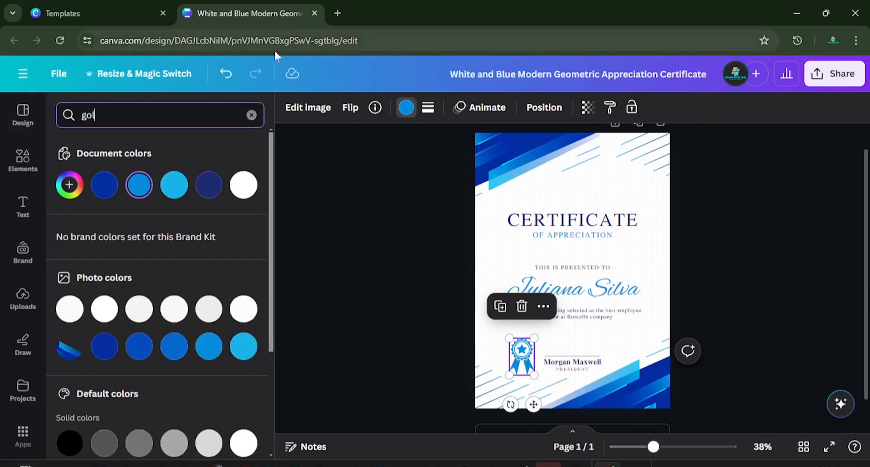
{"action": "type", "text": "d"}
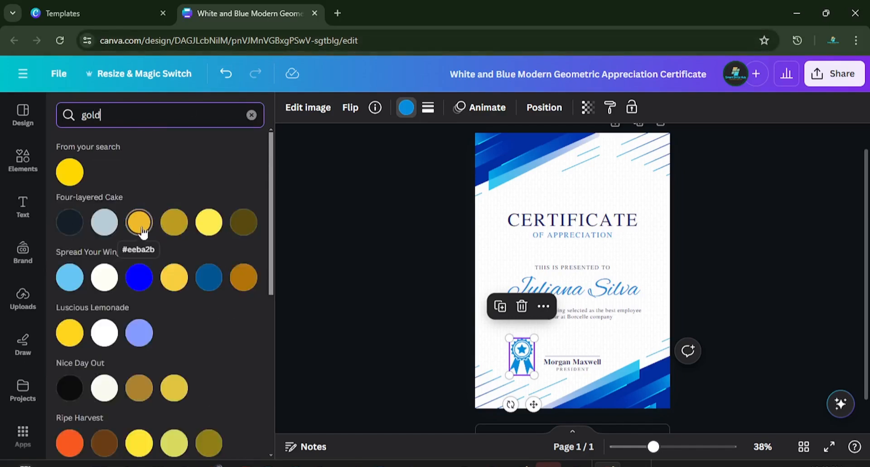
{"action": "left_click", "coordinate": [141, 231]}
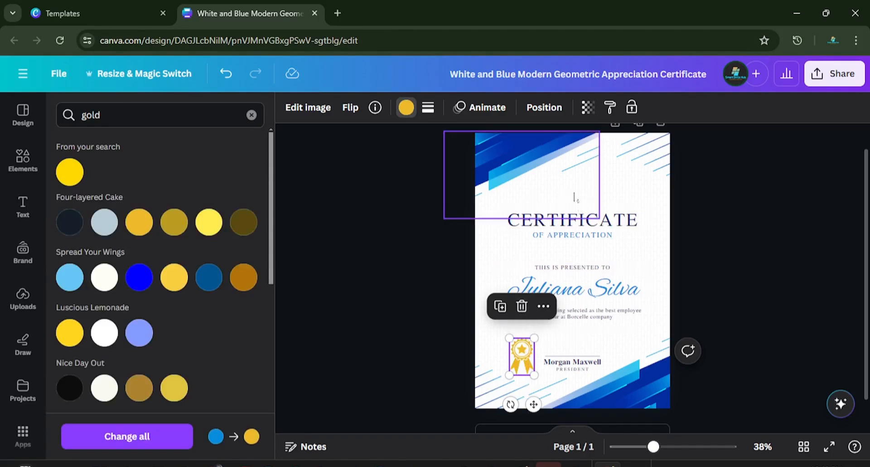
{"action": "left_click", "coordinate": [505, 213]}
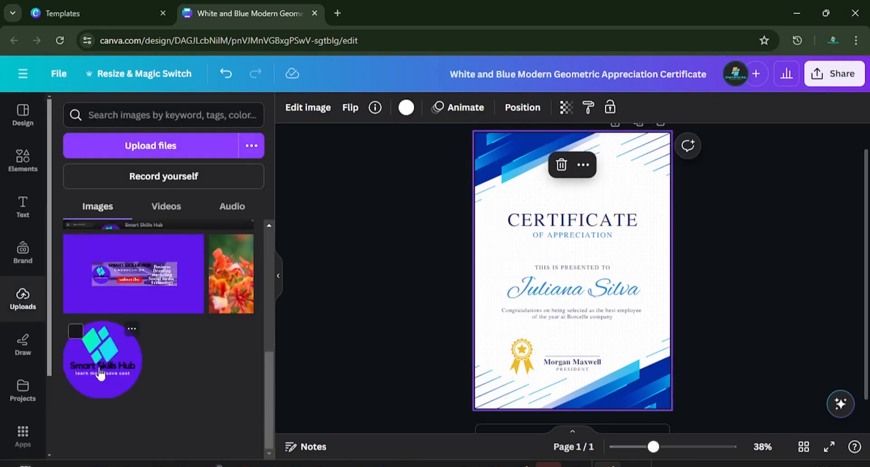
Step: Add the uploaded Smart Skills Hub logo to the certificate, shrink it and centre it just above the CERTIFICATE heading
{"action": "left_click", "coordinate": [101, 373]}
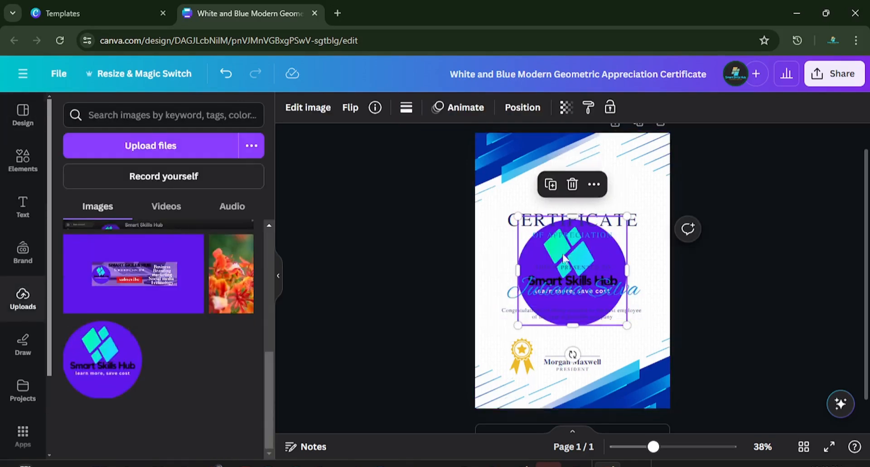
{"action": "left_click_drag", "start_coordinate": [566, 258], "coordinate": [577, 172]}
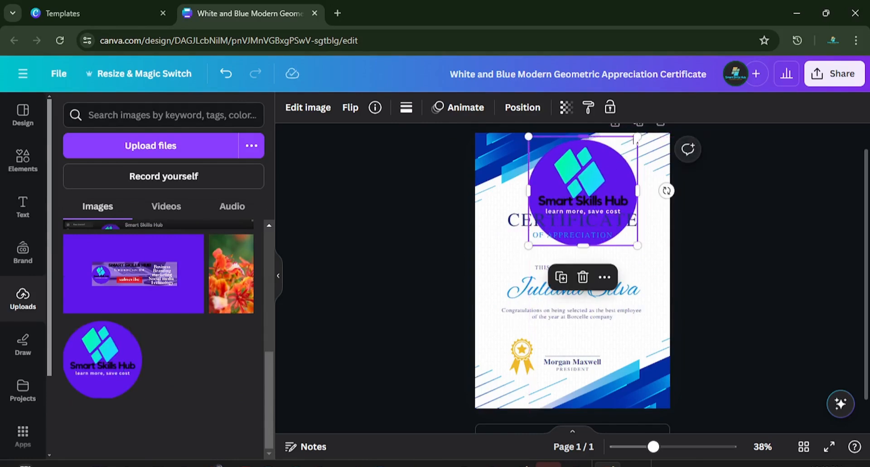
{"action": "left_click_drag", "start_coordinate": [635, 140], "coordinate": [597, 177]}
{"action": "left_click_drag", "start_coordinate": [565, 205], "coordinate": [574, 187]}
{"action": "left_click_drag", "start_coordinate": [608, 157], "coordinate": [582, 167]}
{"action": "left_click_drag", "start_coordinate": [570, 183], "coordinate": [577, 180]}
{"action": "left_click", "coordinate": [552, 254]}
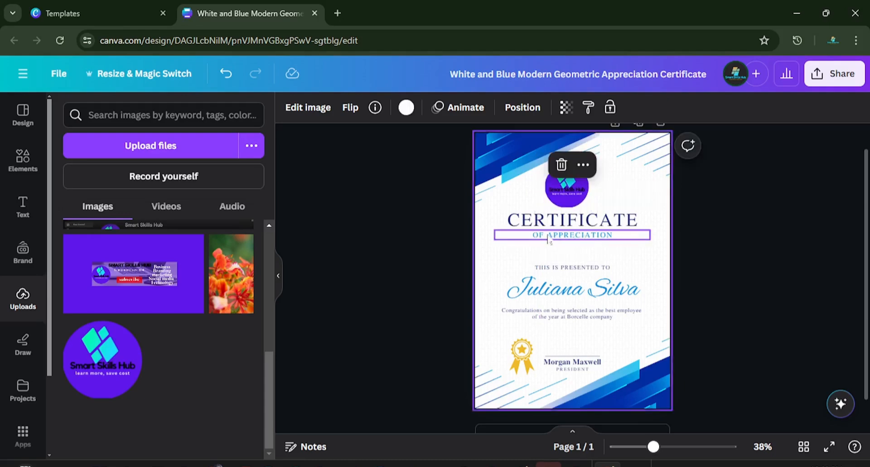
Step: Replace the word APPRECIATION in the subtitle with COMPLETION so that it reads "OF COMPLETION"
{"action": "left_click", "coordinate": [613, 235]}
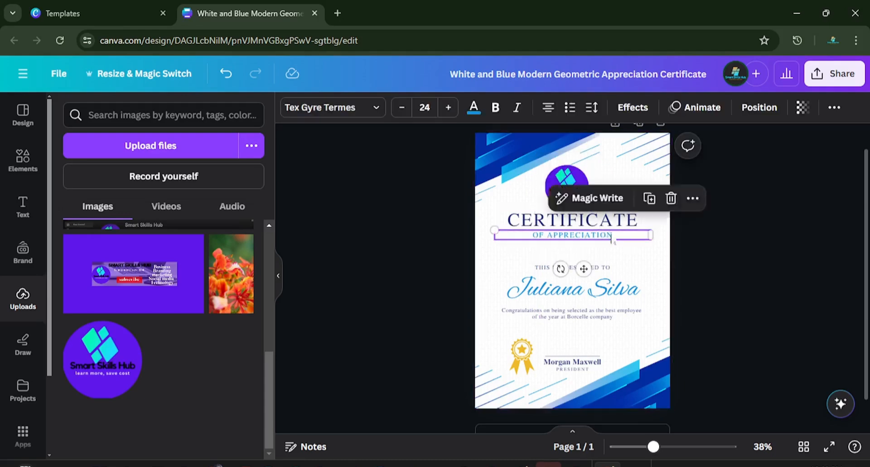
{"action": "key", "text": "ctrl+a"}
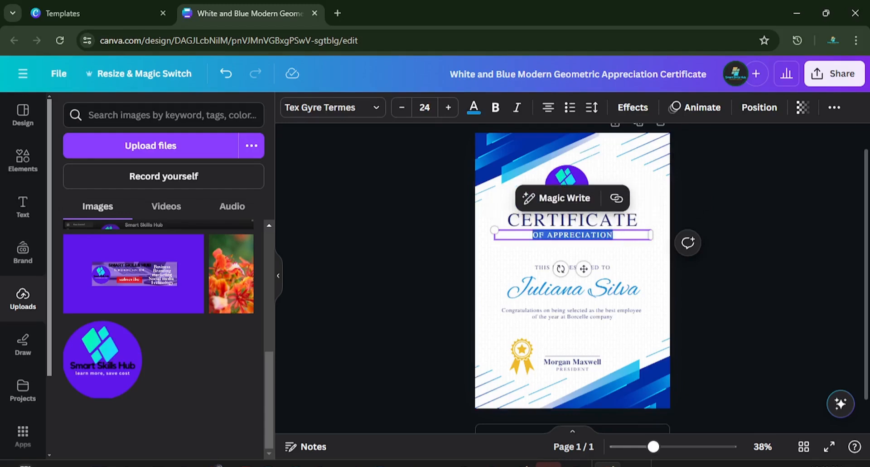
{"action": "left_click", "coordinate": [547, 234]}
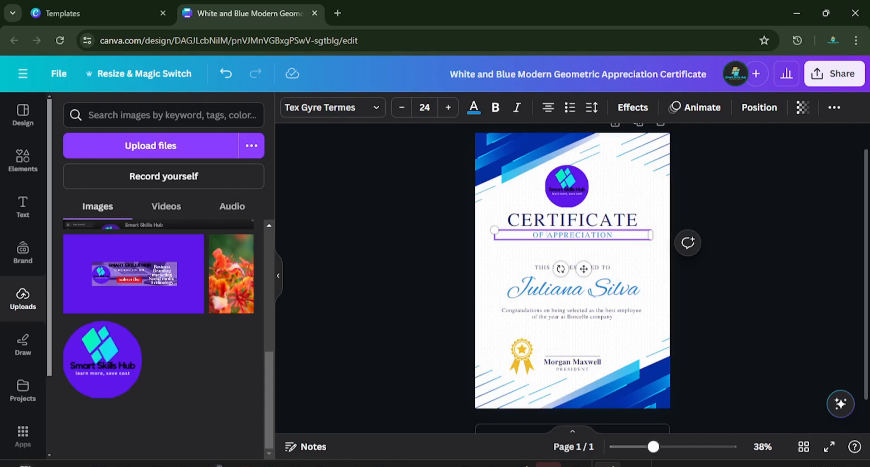
{"action": "left_click_drag", "start_coordinate": [546, 234], "coordinate": [611, 235]}
{"action": "type", "text": "COMPLETION"}
Step: Increase the font size of the "OF COMPLETION" subtitle to 30
{"action": "left_click", "coordinate": [448, 108]}
{"action": "left_click", "coordinate": [448, 108]}
{"action": "left_click", "coordinate": [448, 108]}
{"action": "left_click", "coordinate": [448, 108]}
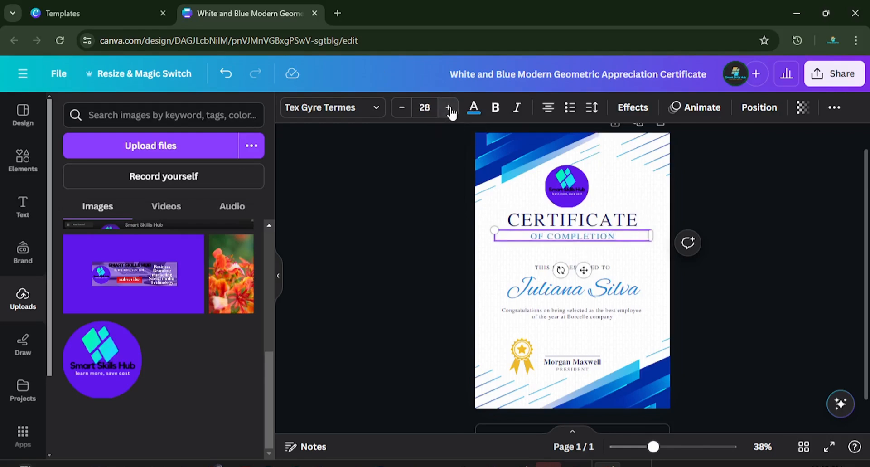
{"action": "left_click", "coordinate": [450, 111]}
{"action": "left_click", "coordinate": [450, 111]}
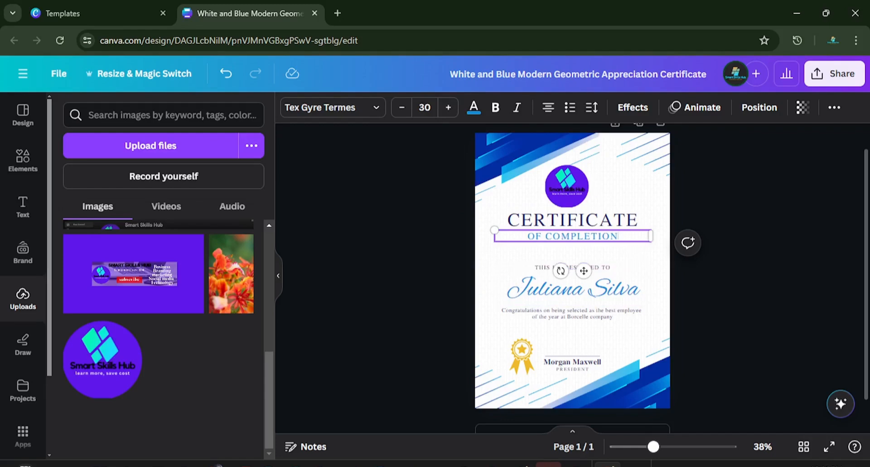
Step: Move the CERTIFICATE heading slightly down and recolour its text black
{"action": "left_click", "coordinate": [638, 217]}
{"action": "left_click_drag", "start_coordinate": [638, 217], "coordinate": [638, 228]}
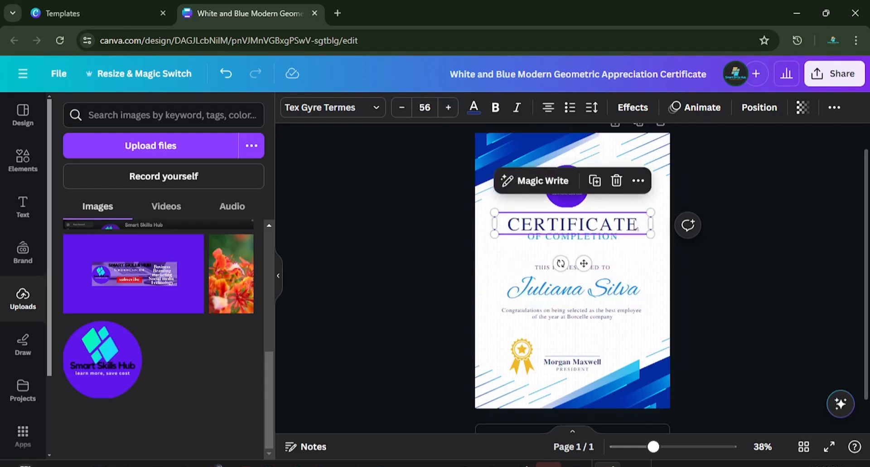
{"action": "double_click", "coordinate": [636, 220]}
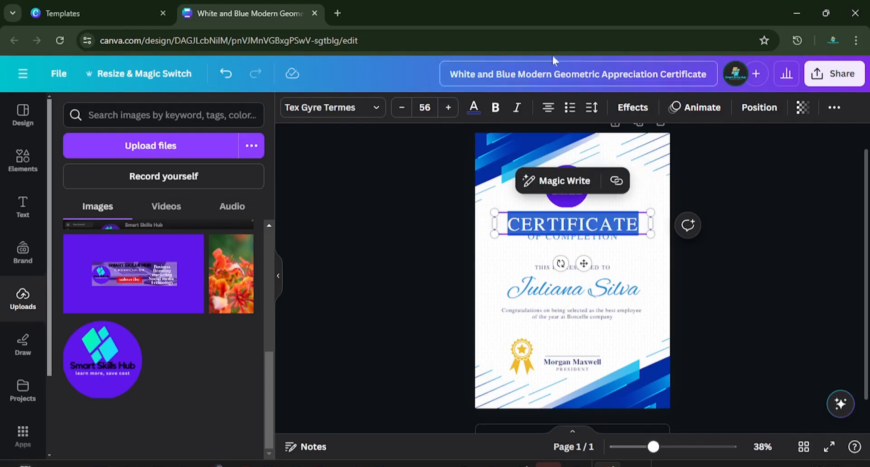
{"action": "left_click", "coordinate": [474, 112]}
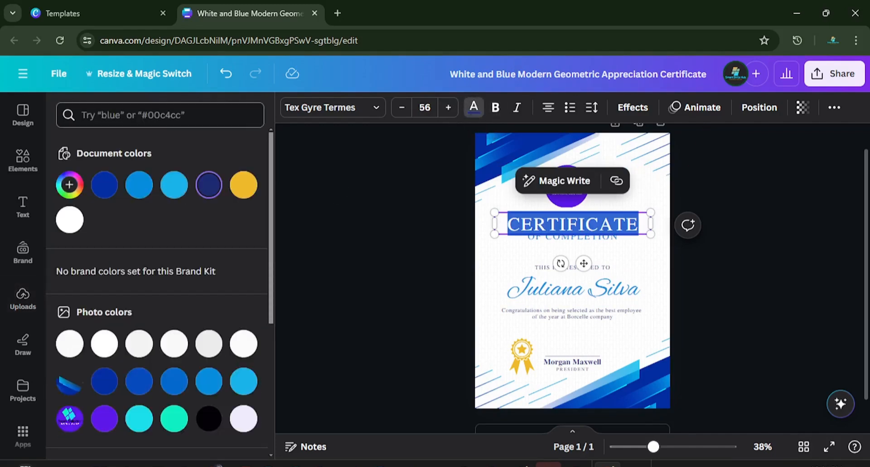
{"action": "scroll", "coordinate": [182, 290], "scroll_direction": "down", "scroll_amount": 2}
{"action": "left_click", "coordinate": [209, 355]}
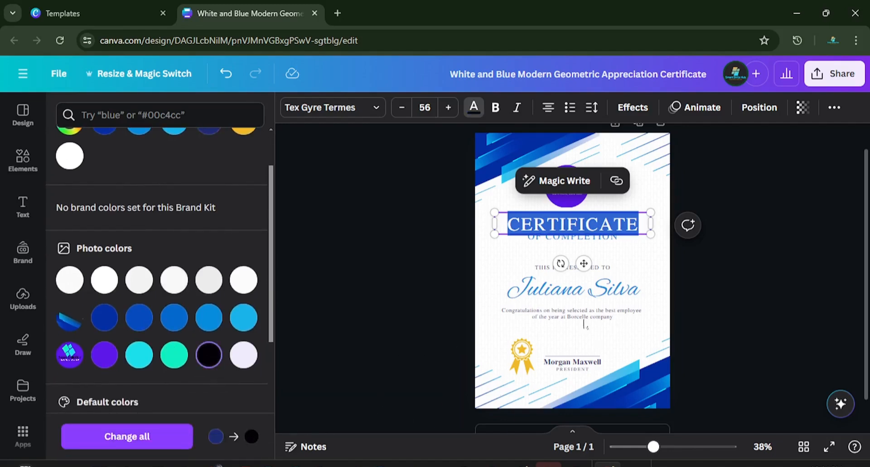
Step: Move the "OF COMPLETION" subtitle slightly down so that it clears the CERTIFICATE heading
{"action": "left_click", "coordinate": [541, 252]}
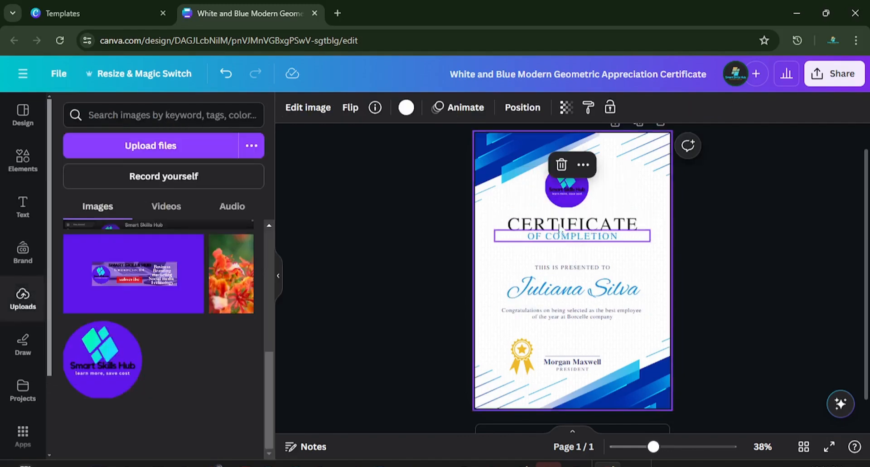
{"action": "left_click", "coordinate": [592, 242]}
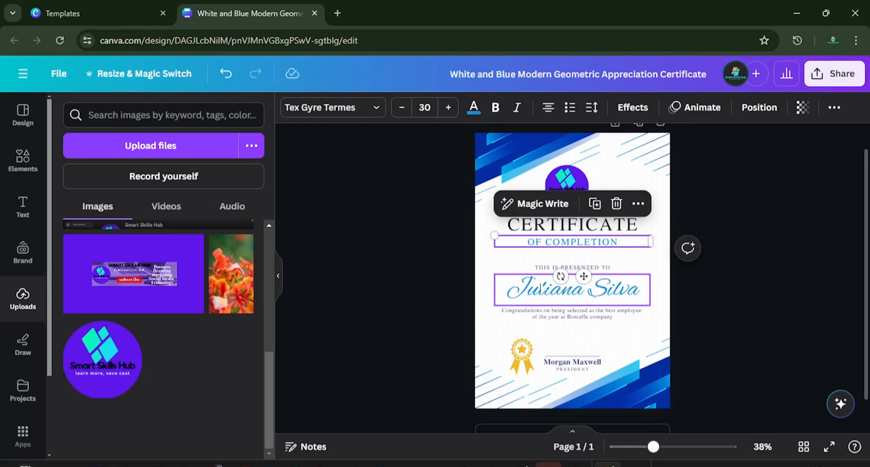
Step: Recolour the recipient's script-style name to the black already used in the document
{"action": "left_click", "coordinate": [638, 294]}
{"action": "double_click", "coordinate": [639, 294]}
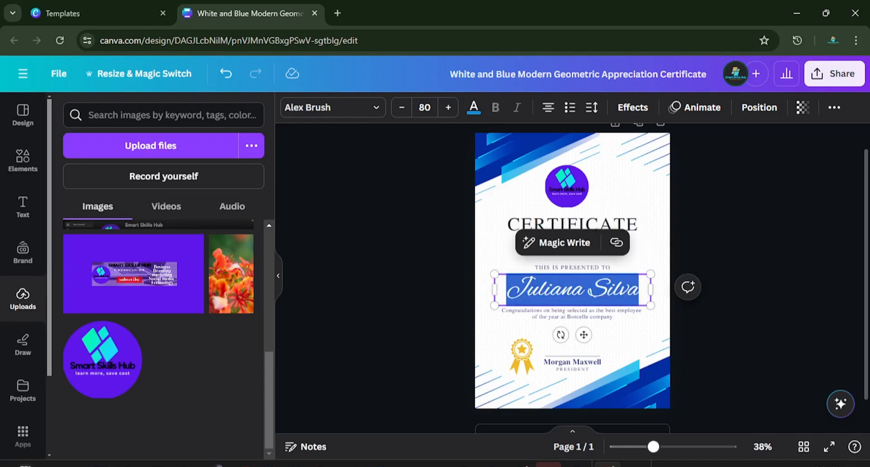
{"action": "left_click", "coordinate": [473, 107]}
{"action": "left_click", "coordinate": [104, 184]}
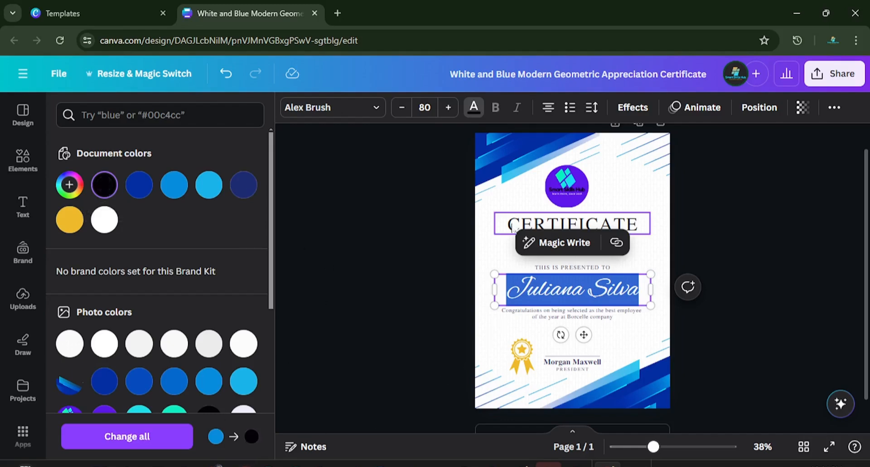
{"action": "left_click", "coordinate": [488, 268]}
{"action": "left_click", "coordinate": [489, 268]}
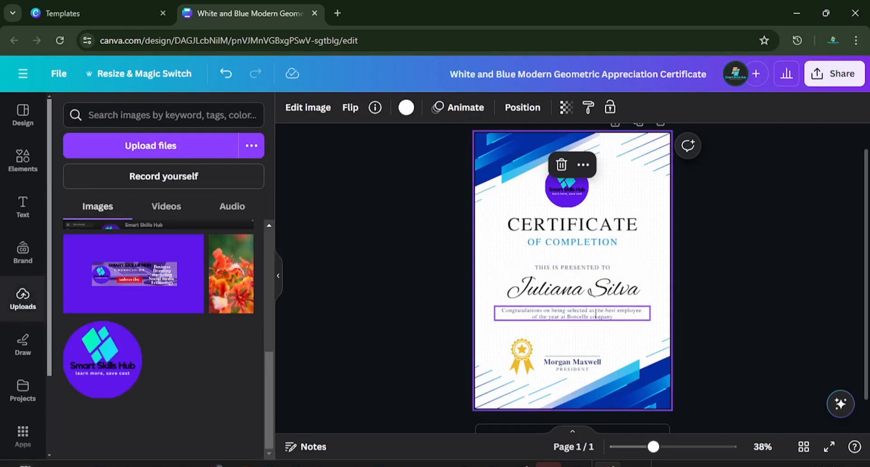
Step: Replace the congratulations text below the recipient's name with "On the 26th of June has successfully completed the training as a Canva Specialist"
{"action": "left_click", "coordinate": [619, 323]}
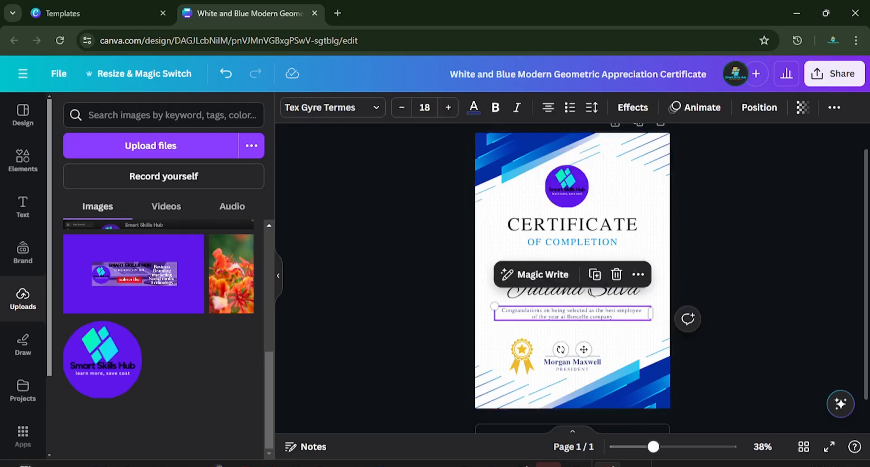
{"action": "left_click", "coordinate": [619, 318]}
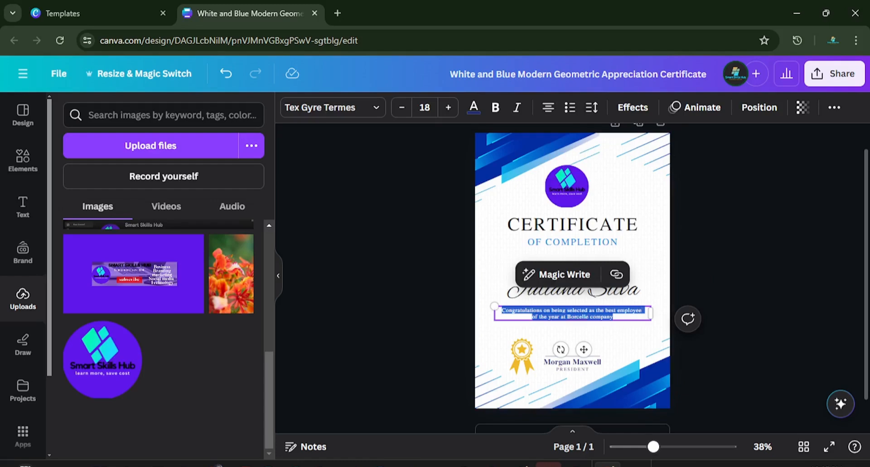
{"action": "key", "text": "Escape"}
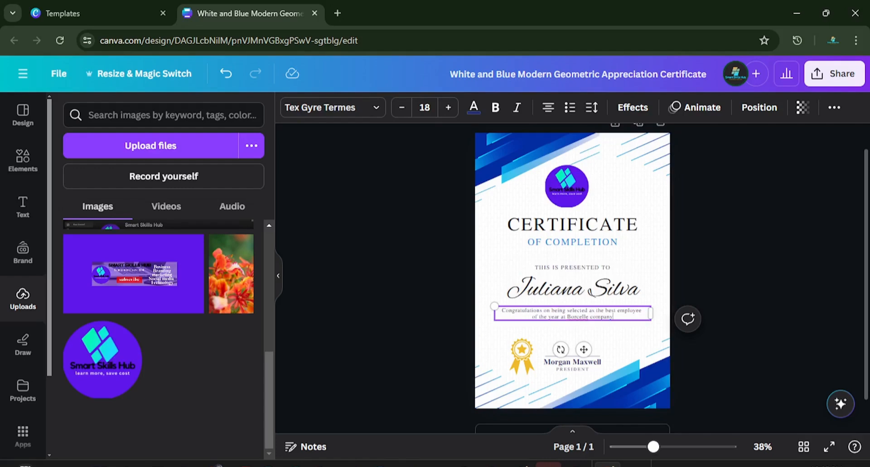
{"action": "left_click_drag", "start_coordinate": [614, 317], "coordinate": [502, 310]}
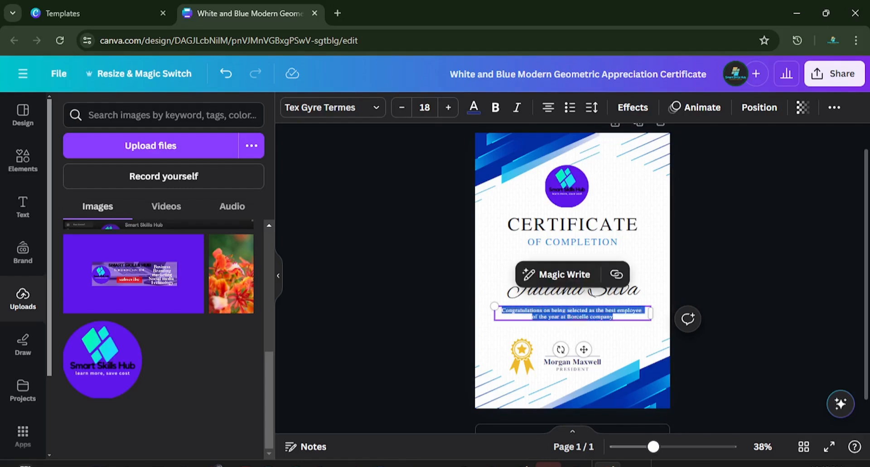
{"action": "key", "text": "BackSpace"}
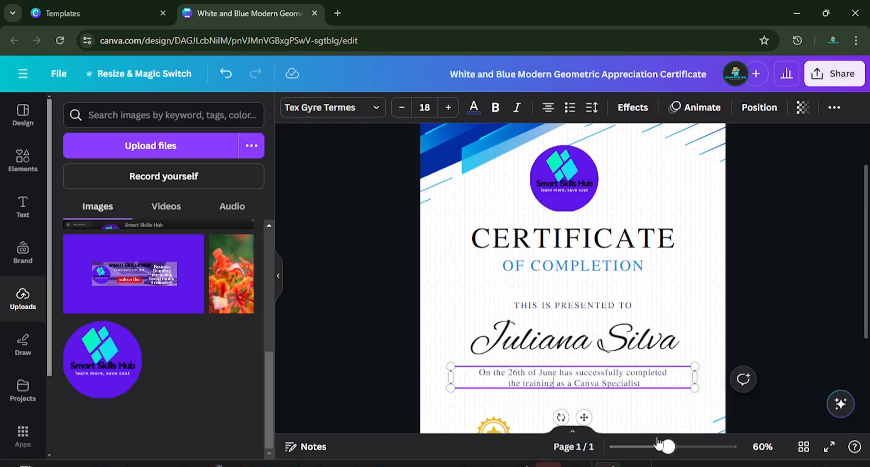
Step: Increase the font size of the description's second line, "the training as a Canva Specialist", to 23
{"action": "scroll", "coordinate": [666, 405], "scroll_direction": "down", "scroll_amount": 2}
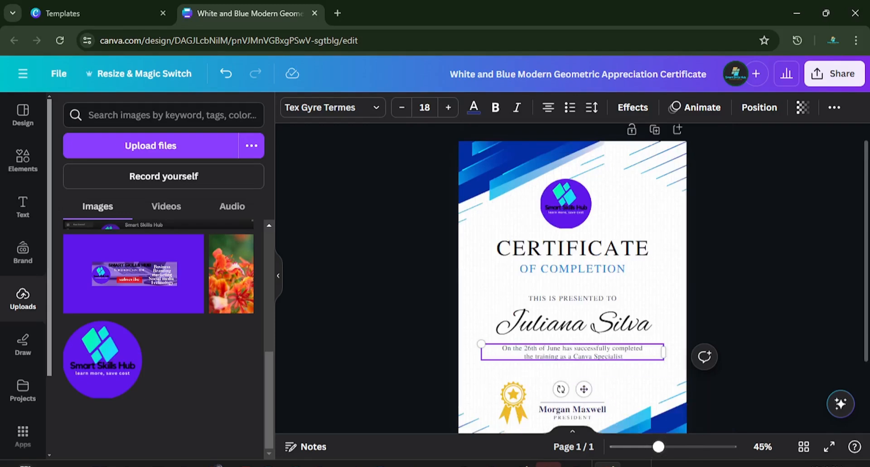
{"action": "left_click_drag", "start_coordinate": [572, 356], "coordinate": [622, 356]}
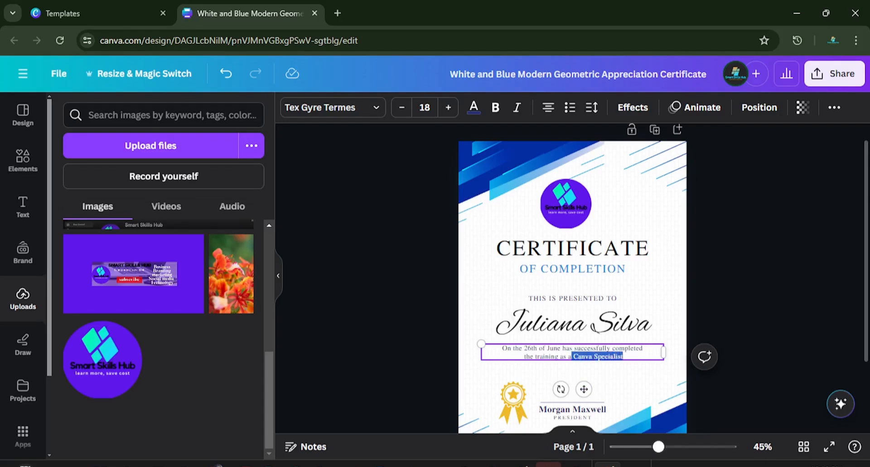
{"action": "left_click", "coordinate": [448, 109]}
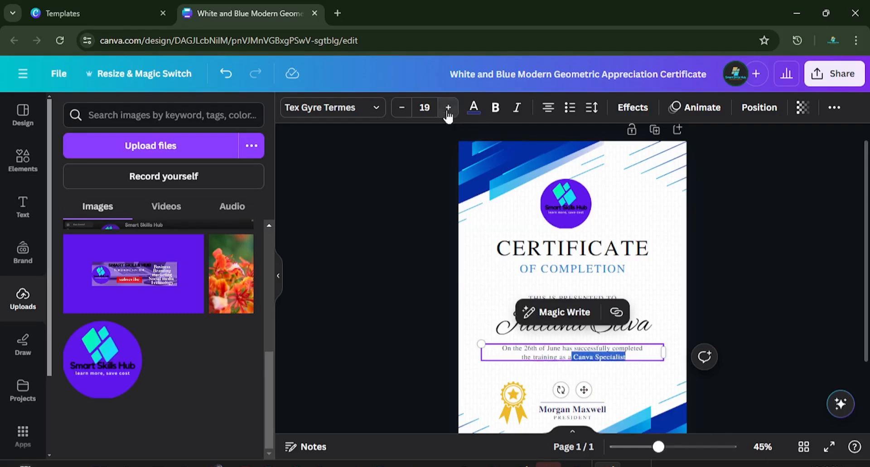
{"action": "left_click", "coordinate": [448, 109]}
{"action": "left_click", "coordinate": [448, 108]}
{"action": "left_click", "coordinate": [448, 108]}
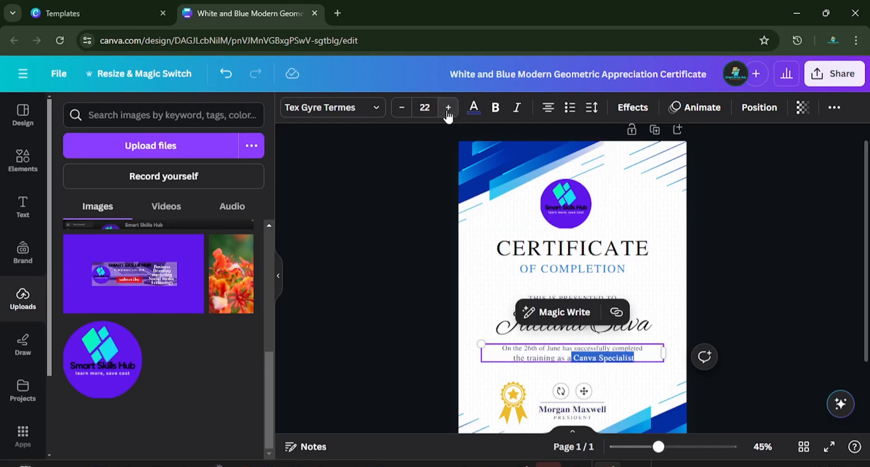
{"action": "left_click", "coordinate": [448, 109]}
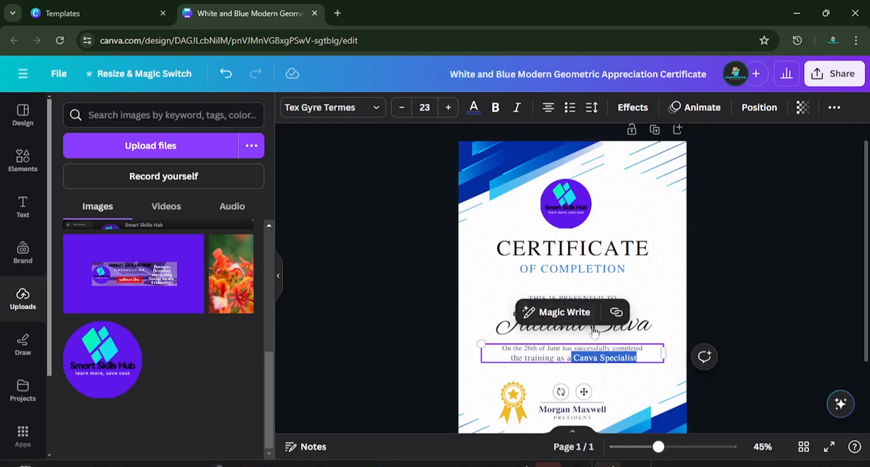
{"action": "left_click", "coordinate": [418, 325]}
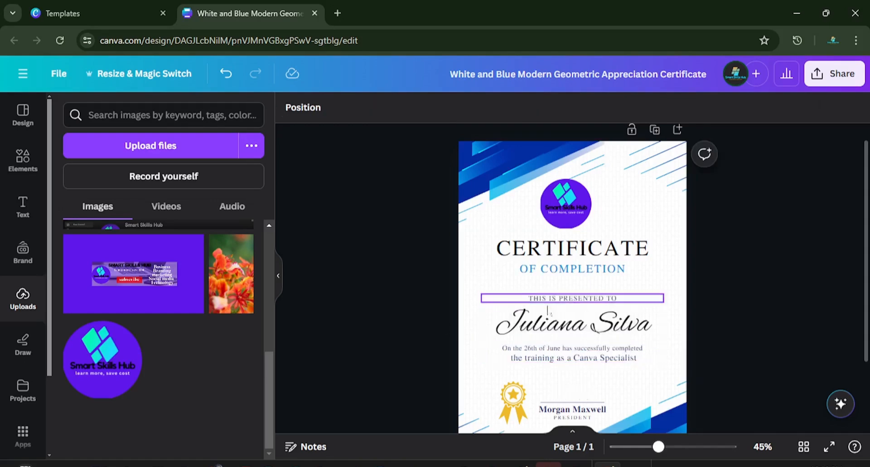
Step: Change the font of the recipient's name from the script style to Fraunces
{"action": "left_click", "coordinate": [538, 325]}
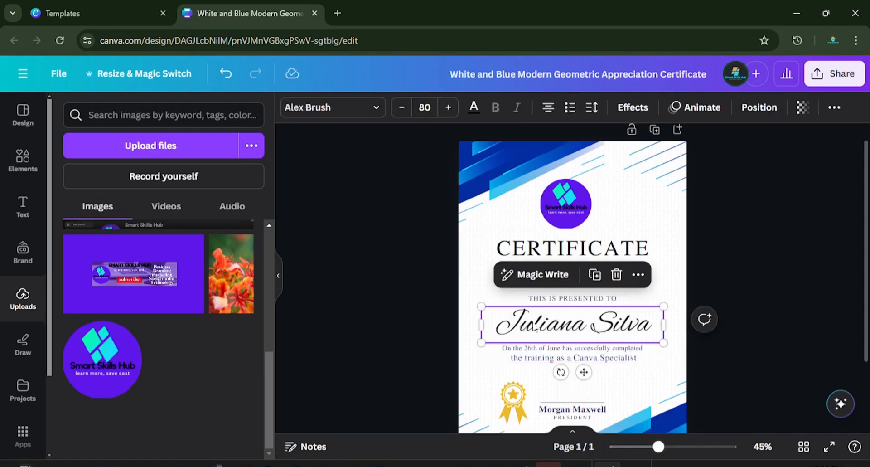
{"action": "double_click", "coordinate": [497, 325]}
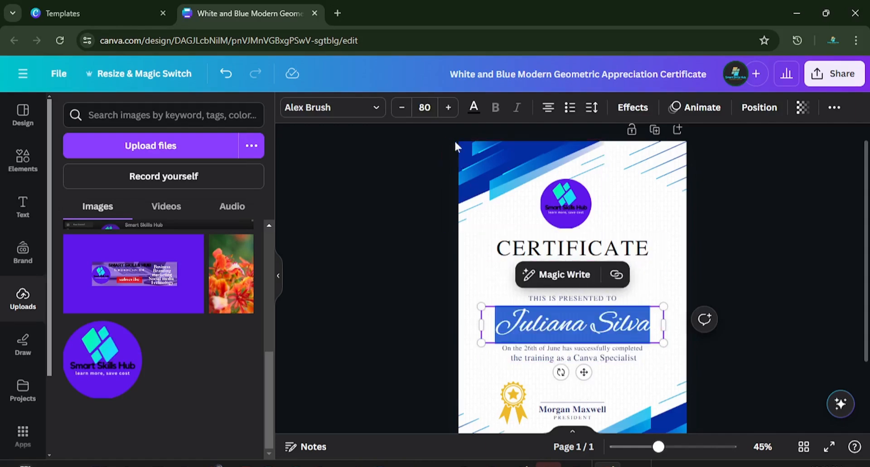
{"action": "left_click", "coordinate": [382, 119]}
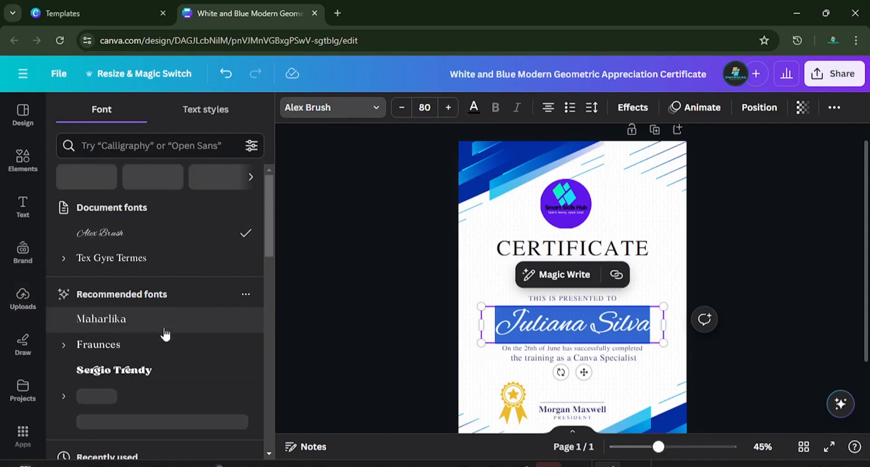
{"action": "left_click", "coordinate": [154, 350]}
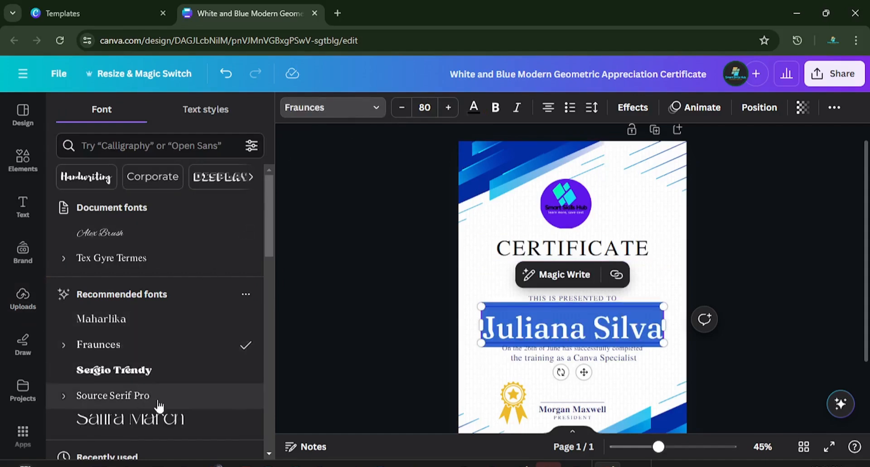
{"action": "scroll", "coordinate": [158, 405], "scroll_direction": "down", "scroll_amount": 2}
{"action": "scroll", "coordinate": [146, 379], "scroll_direction": "down", "scroll_amount": 2}
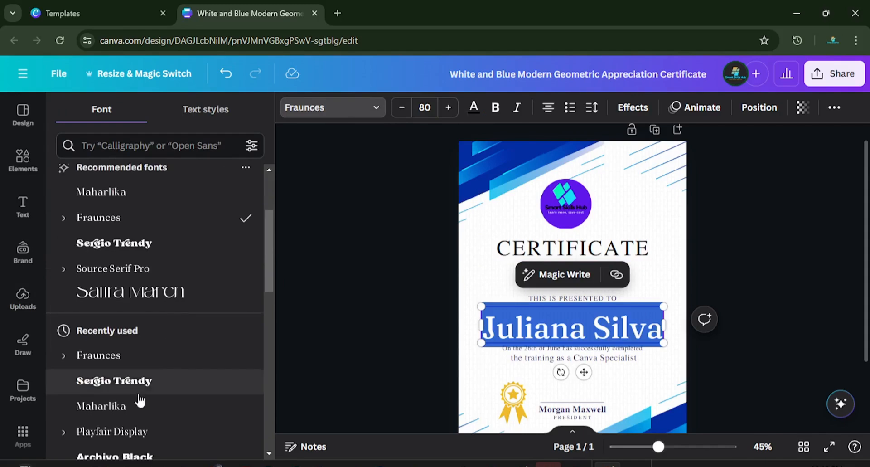
{"action": "left_click", "coordinate": [131, 355]}
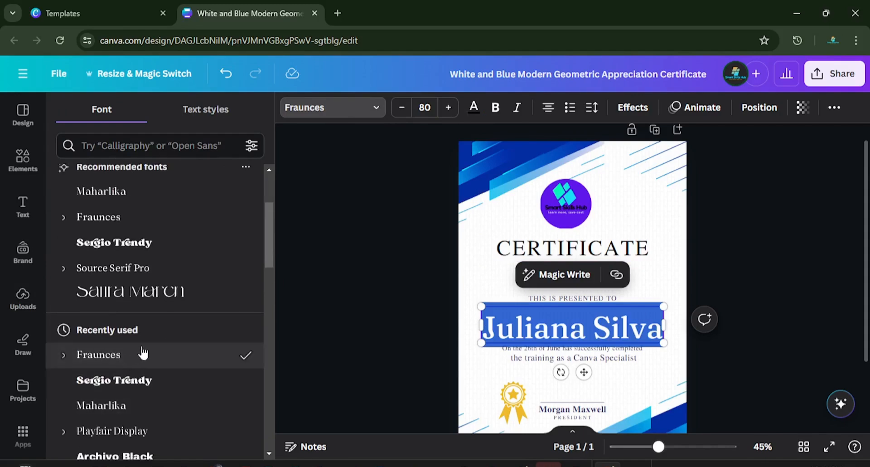
{"action": "key", "text": "Escape"}
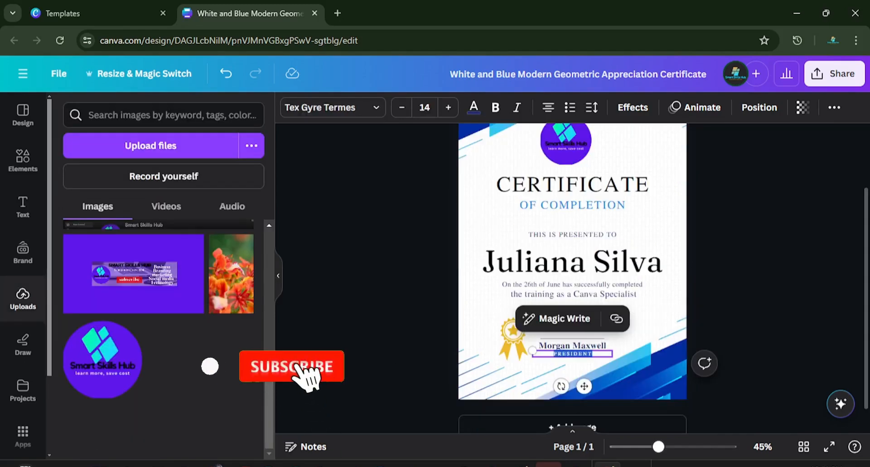
Step: Replace the PRESIDENT title below the signatory's name with COACH and recolour it black (#030106)
{"action": "type", "text": "CO"}
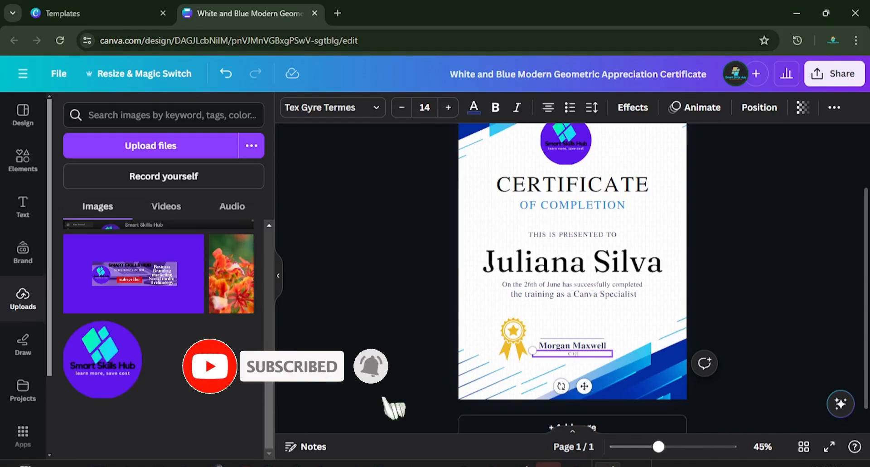
{"action": "type", "text": "ACH"}
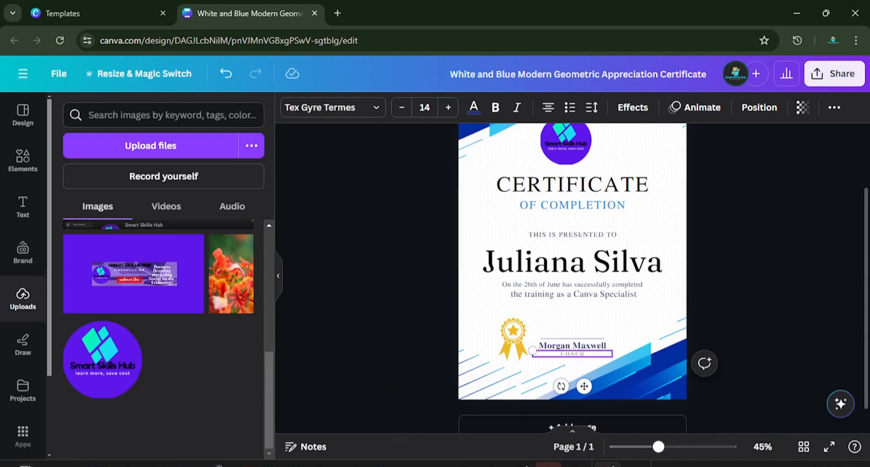
{"action": "key", "text": "ctrl+a"}
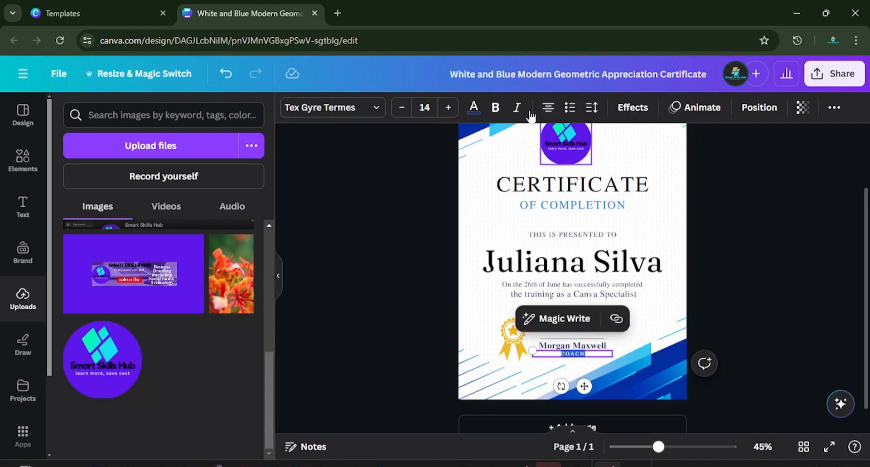
{"action": "left_click", "coordinate": [472, 110]}
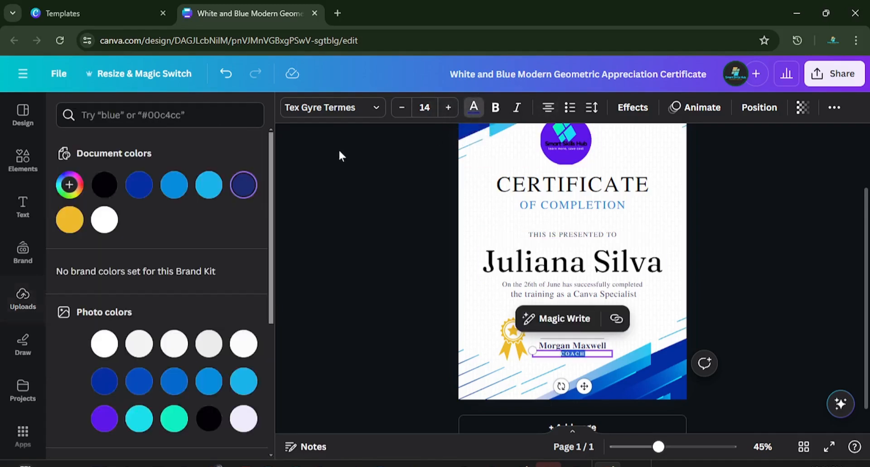
{"action": "left_click", "coordinate": [104, 184]}
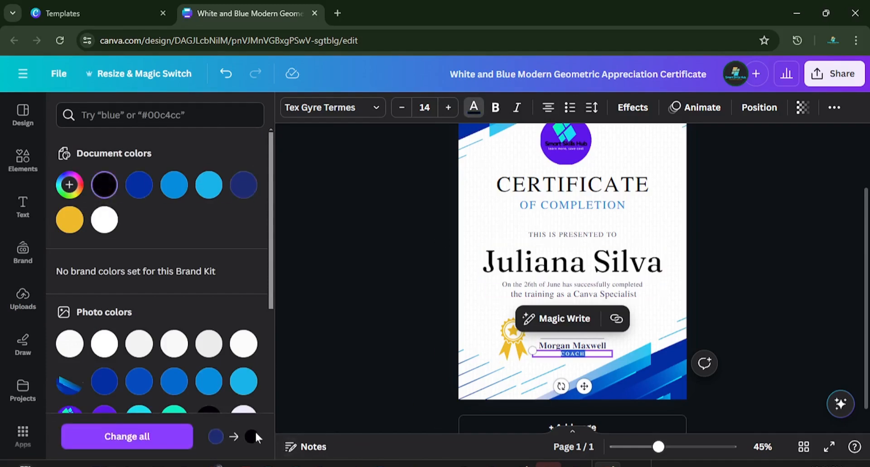
{"action": "left_click", "coordinate": [676, 236]}
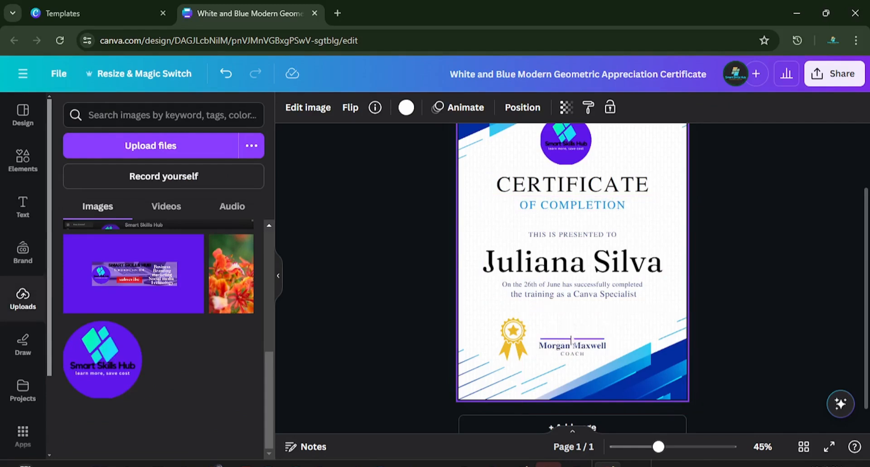
Step: Add the uploaded photo of the handwritten signature on blue lined paper to the certificate
{"action": "scroll", "coordinate": [98, 285], "scroll_direction": "up", "scroll_amount": 3}
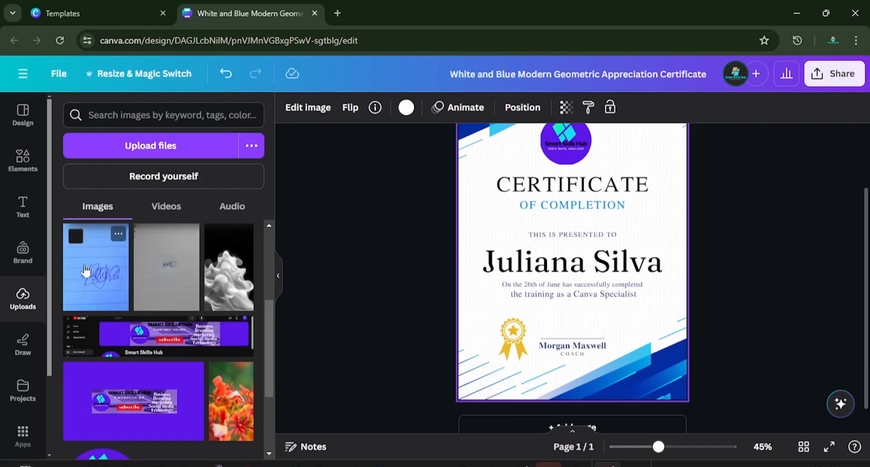
{"action": "left_click", "coordinate": [86, 270]}
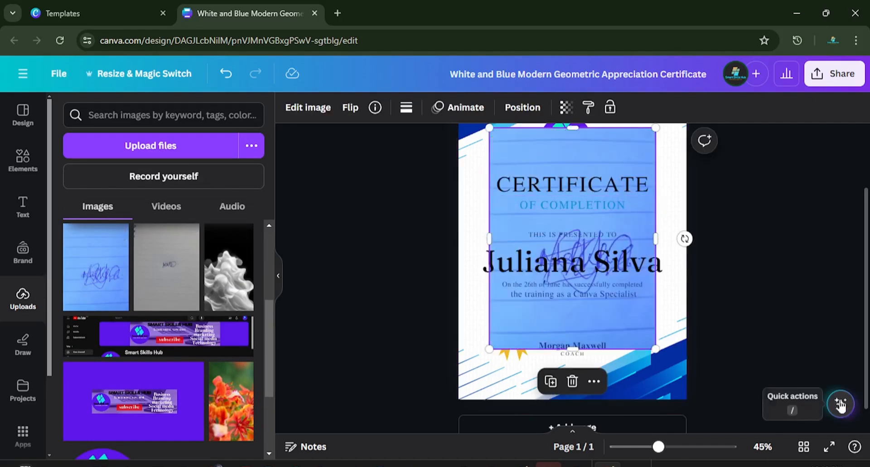
Step: Remove the background of the signature photo, then shrink the signature and place it on the line above the signatory's name
{"action": "left_click", "coordinate": [316, 112]}
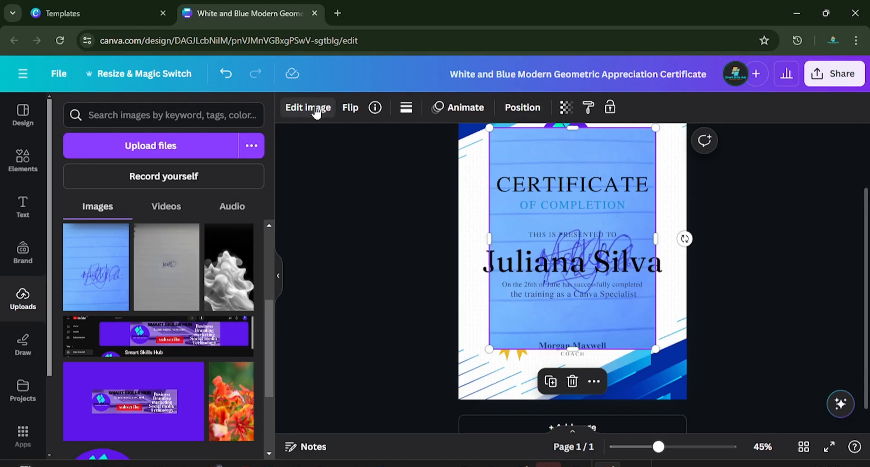
{"action": "left_click", "coordinate": [87, 201]}
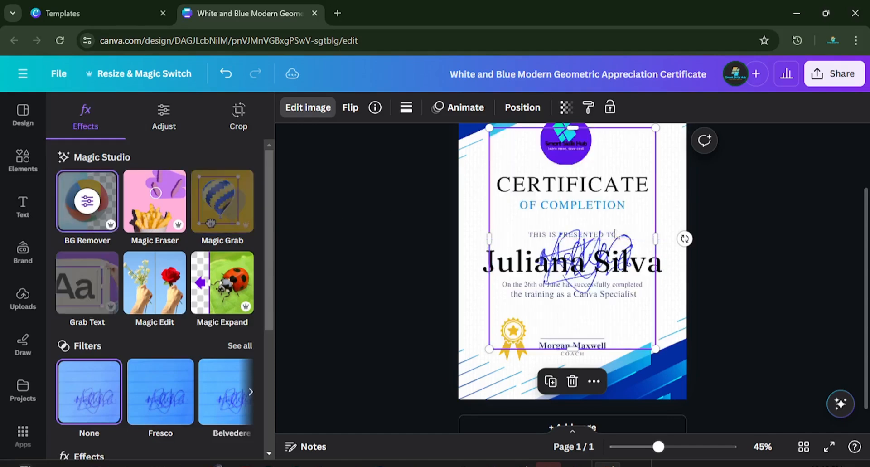
{"action": "left_click_drag", "start_coordinate": [511, 227], "coordinate": [485, 272]}
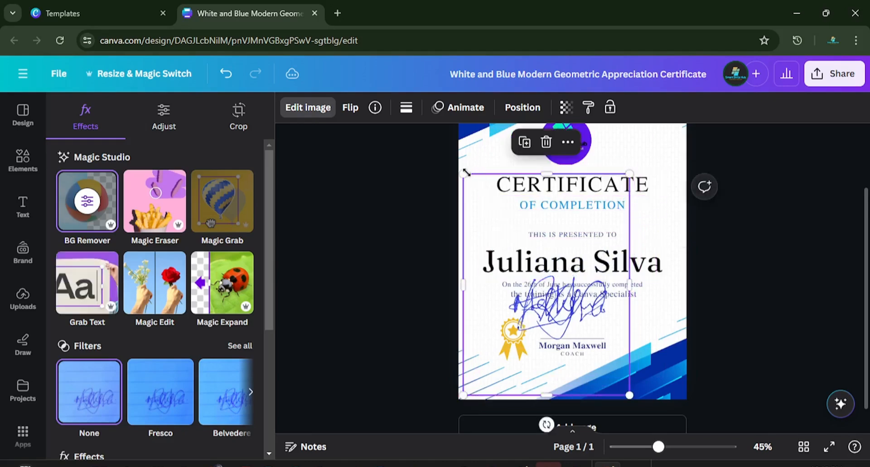
{"action": "mouse_move", "coordinate": [463, 174]}
{"action": "left_mouse_down"}
{"action": "mouse_move", "coordinate": [578, 336]}
{"action": "mouse_move", "coordinate": [591, 339]}
{"action": "mouse_move", "coordinate": [571, 332]}
{"action": "left_mouse_up"}
{"action": "left_click", "coordinate": [629, 339]}
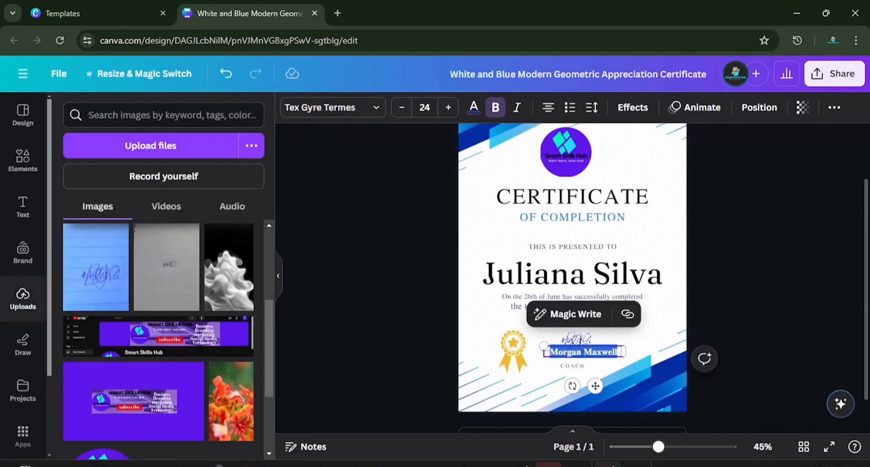
Step: Replace the signatory's name above COACH with "smart skills hub"
{"action": "key", "text": "BackSpace"}
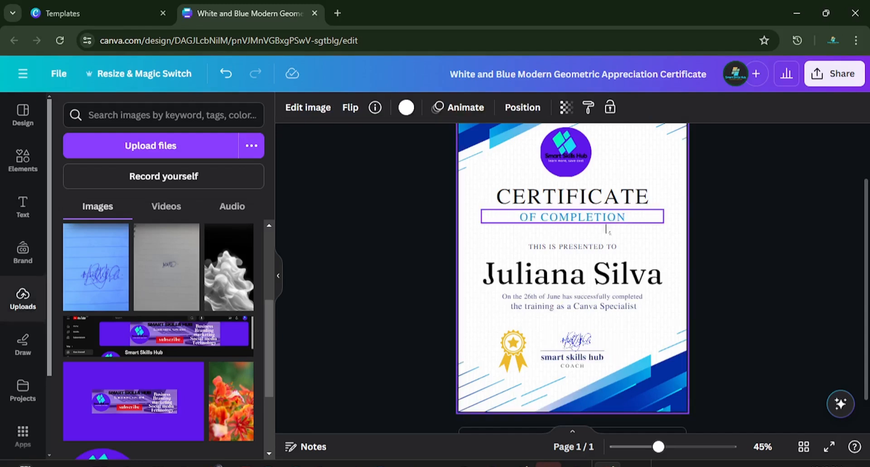
{"action": "scroll", "coordinate": [608, 229], "scroll_direction": "up", "scroll_amount": 2}
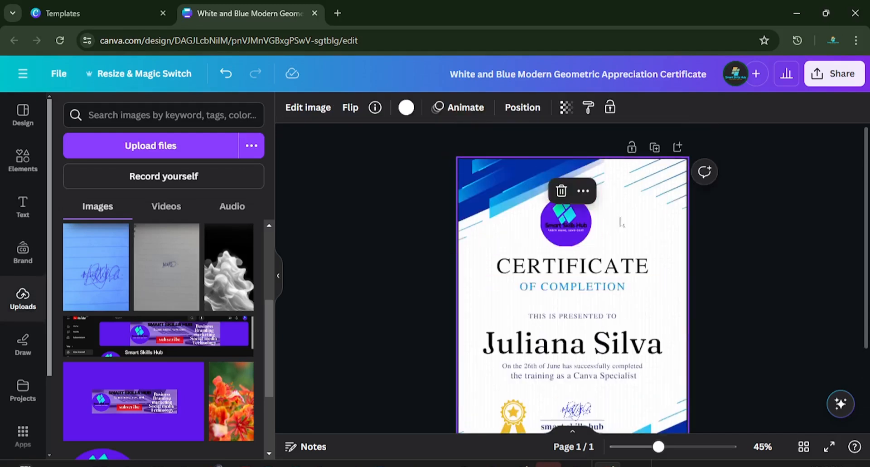
{"action": "scroll", "coordinate": [621, 227], "scroll_direction": "down", "scroll_amount": 3}
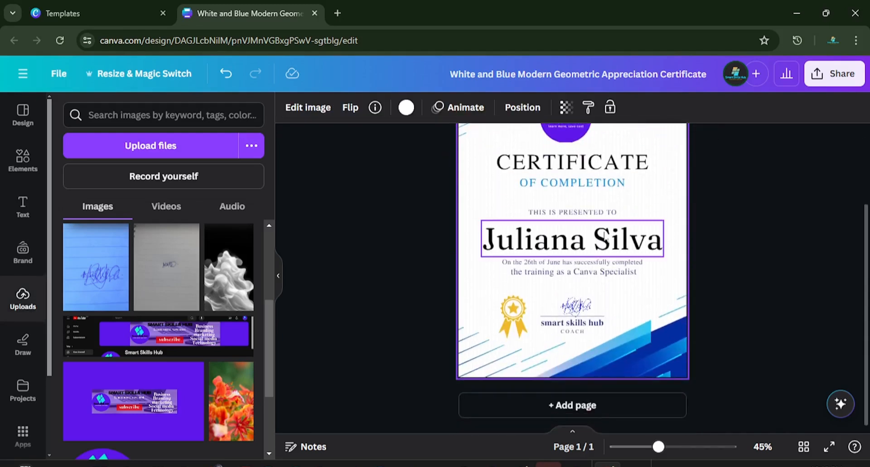
{"action": "scroll", "coordinate": [612, 234], "scroll_direction": "up", "scroll_amount": 2}
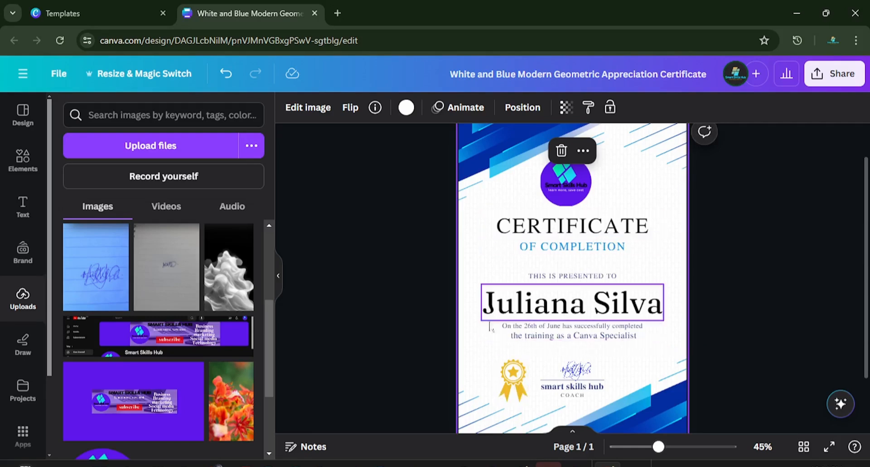
Step: Duplicate the Smart Skills Hub logo and enlarge the copy to more than twice its size, below the original
{"action": "left_click", "coordinate": [562, 183]}
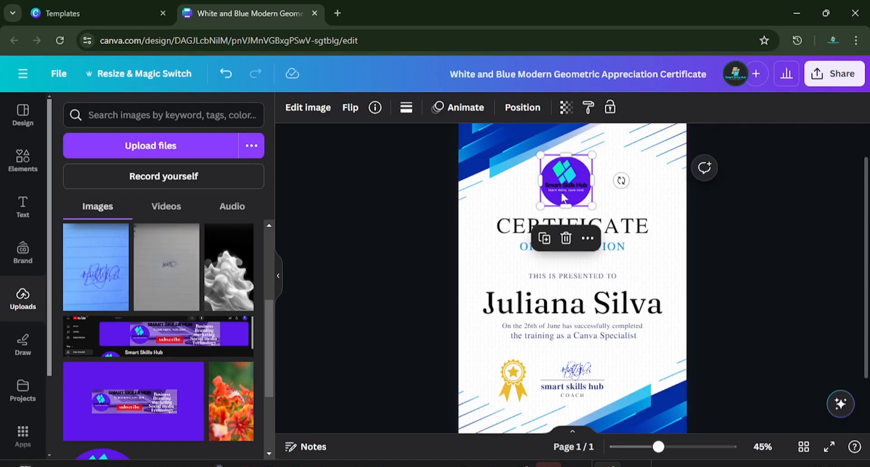
{"action": "left_click", "coordinate": [544, 239]}
{"action": "left_click_drag", "start_coordinate": [564, 195], "coordinate": [499, 274]}
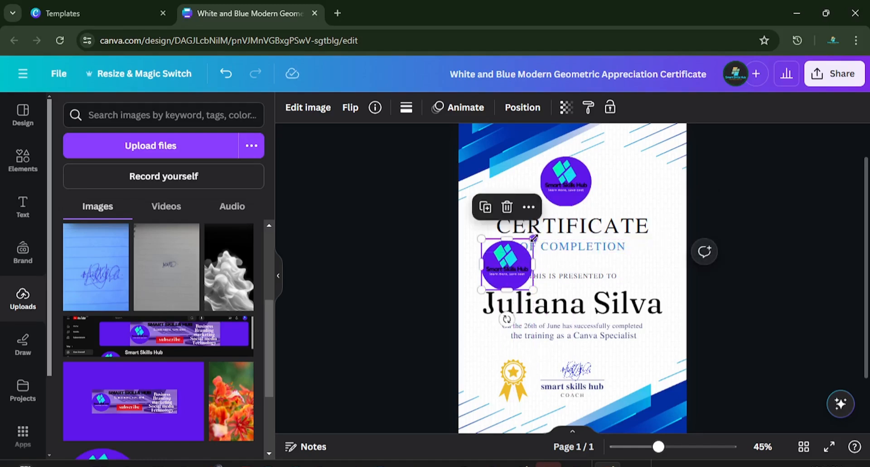
{"action": "left_click_drag", "start_coordinate": [533, 241], "coordinate": [599, 173]}
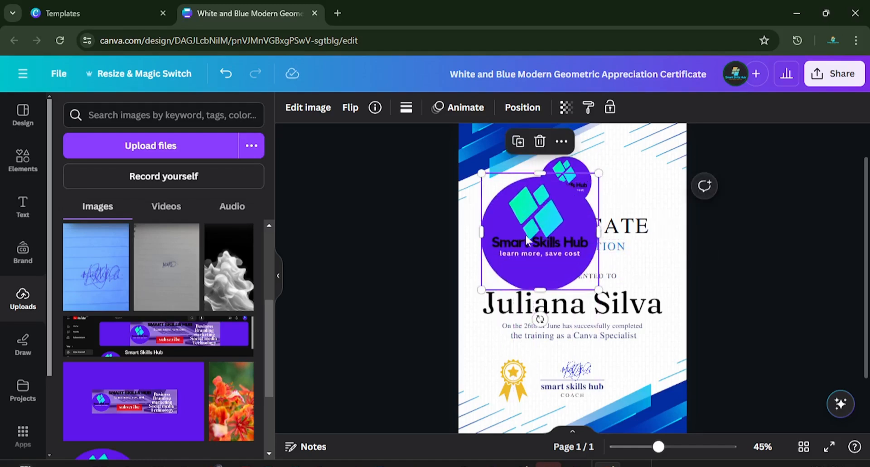
Step: Extract the "Smart Skills Hub" and "learn more, save cost" text from the enlarged logo copy with Grab Text
{"action": "left_click", "coordinate": [308, 108]}
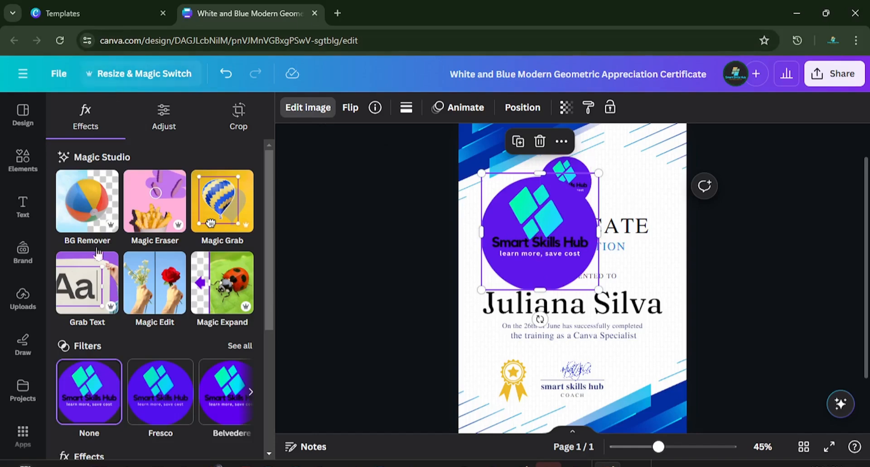
{"action": "left_click", "coordinate": [84, 293]}
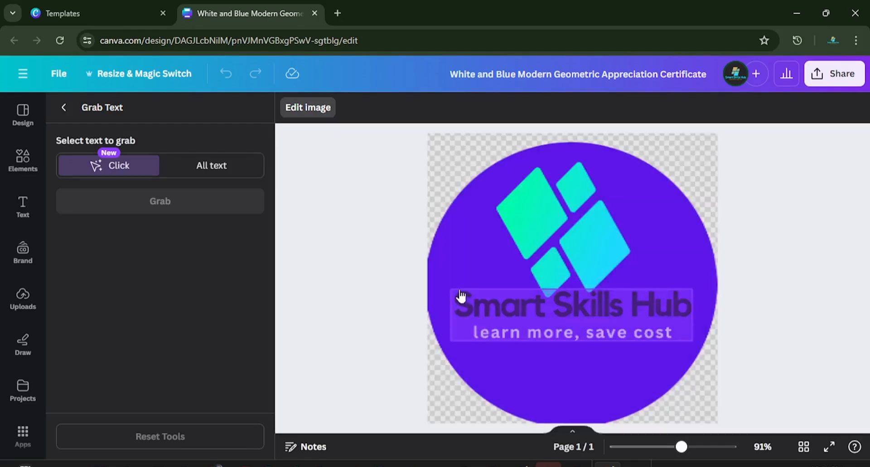
{"action": "left_click", "coordinate": [461, 296]}
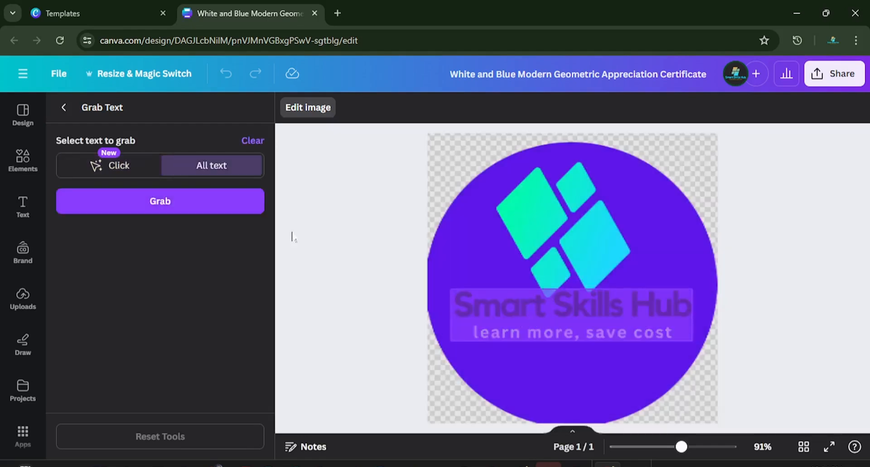
{"action": "left_click", "coordinate": [171, 204]}
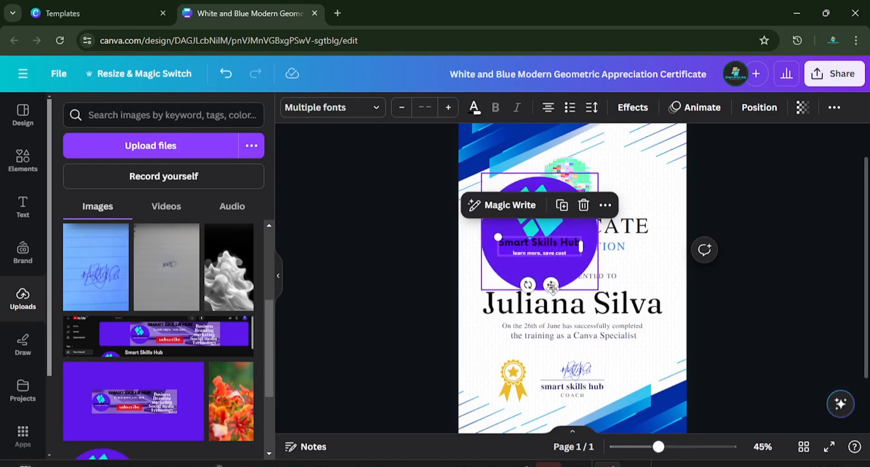
Step: Separate the grabbed text from the logo copy, moving the copy to the page's upper-left corner and the text below OF COMPLETION
{"action": "left_click_drag", "start_coordinate": [560, 244], "coordinate": [654, 222]}
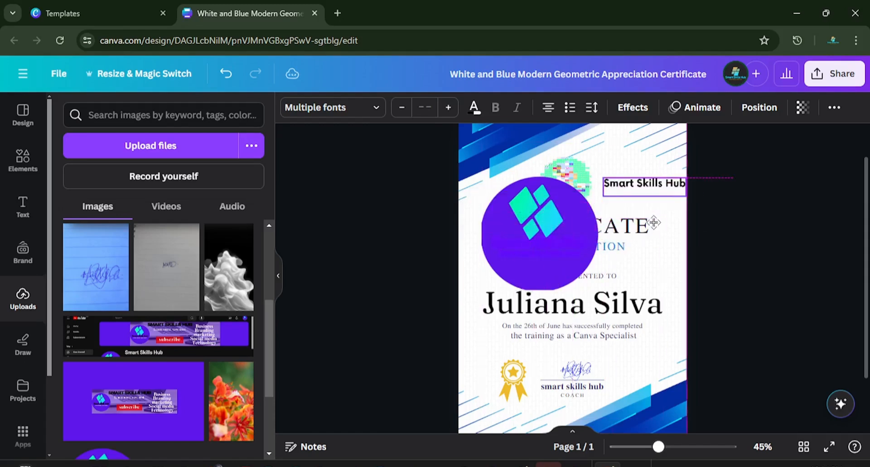
{"action": "left_click_drag", "start_coordinate": [541, 242], "coordinate": [483, 150]}
{"action": "left_click_drag", "start_coordinate": [654, 186], "coordinate": [550, 269]}
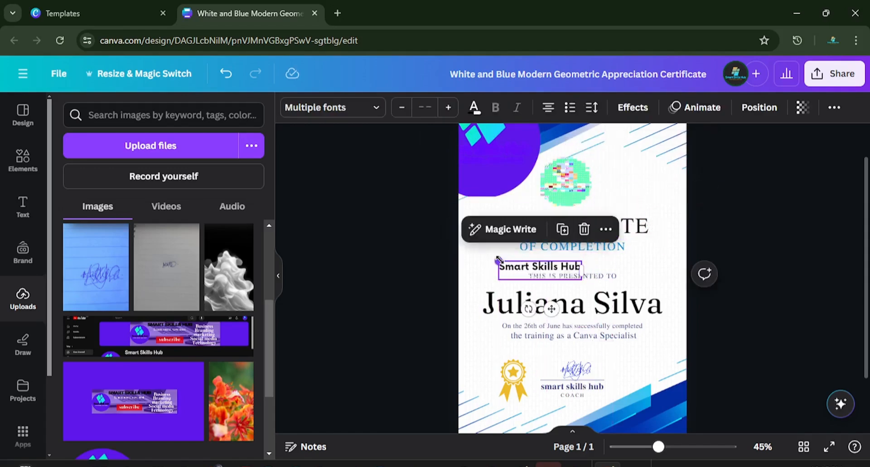
Step: Enlarge the grabbed "Smart Skills Hub" text and rotate it diagonally across the certificate, rising from lower left to upper right
{"action": "left_click_drag", "start_coordinate": [498, 261], "coordinate": [451, 250]}
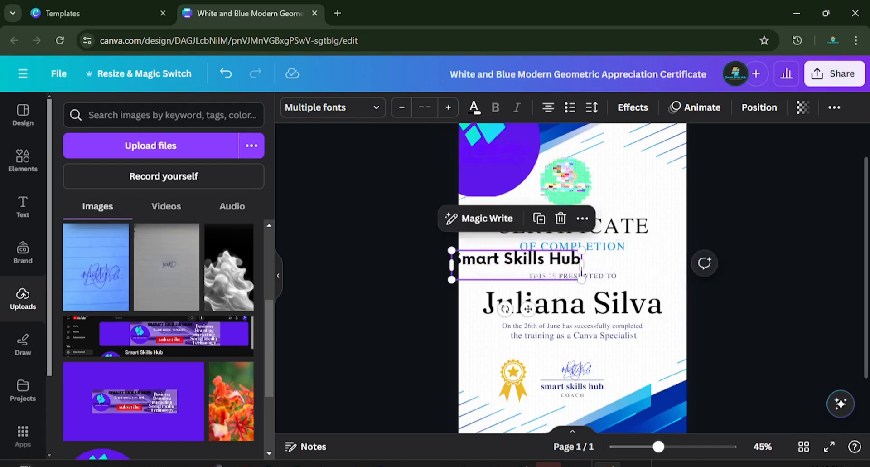
{"action": "left_click_drag", "start_coordinate": [586, 262], "coordinate": [703, 262]}
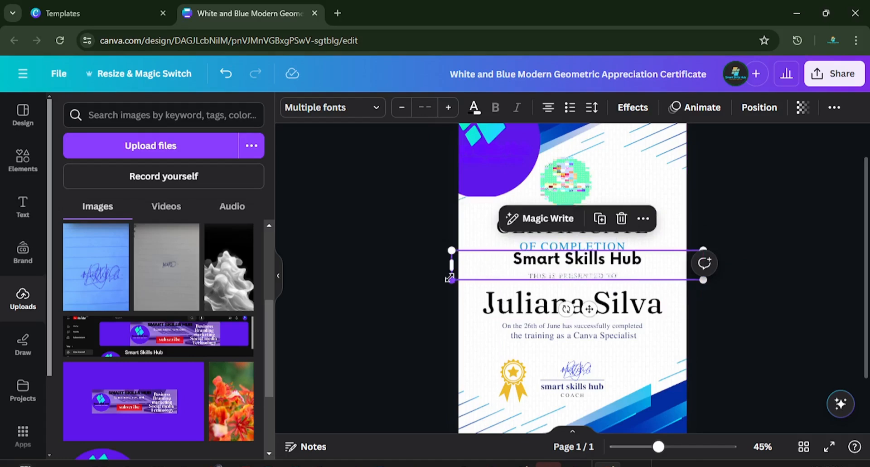
{"action": "left_click_drag", "start_coordinate": [450, 276], "coordinate": [297, 383]}
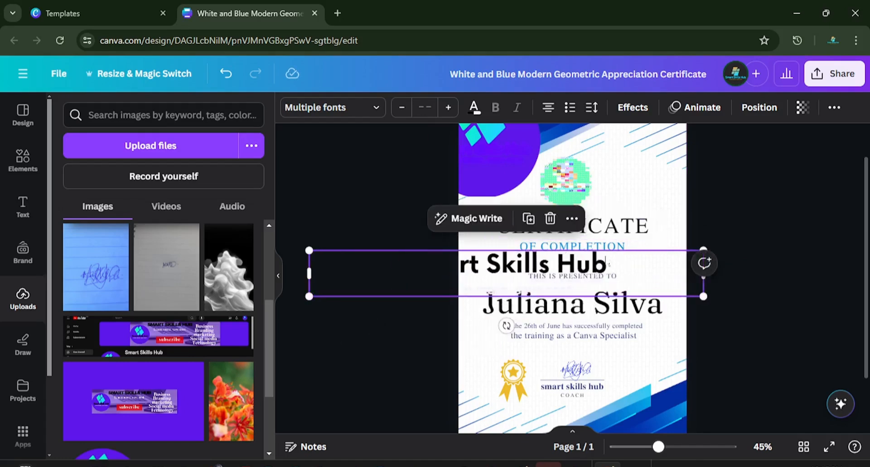
{"action": "left_click_drag", "start_coordinate": [506, 325], "coordinate": [610, 254]}
{"action": "left_click_drag", "start_coordinate": [594, 191], "coordinate": [603, 241]}
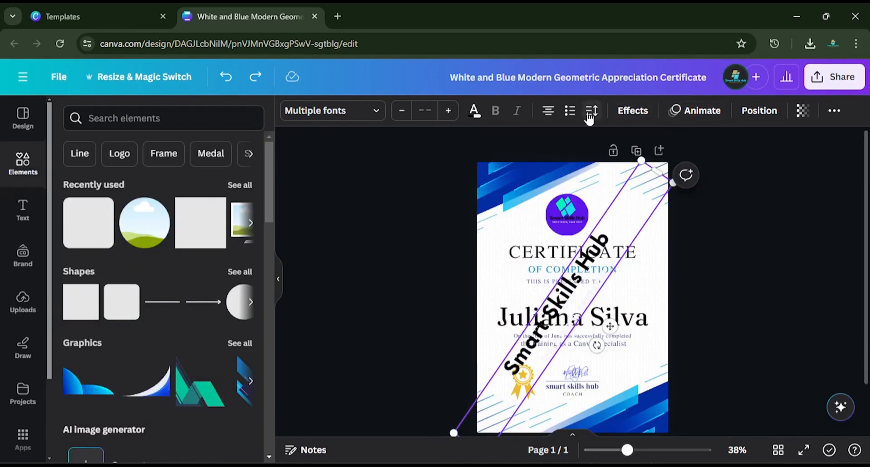
Step: Set the letter spacing of the diagonal "Smart Skills Hub" text to 285
{"action": "left_click", "coordinate": [593, 109]}
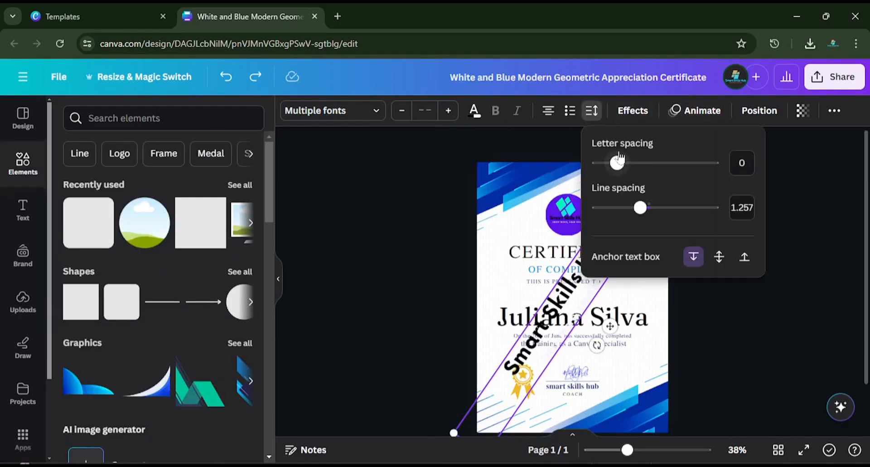
{"action": "left_click_drag", "start_coordinate": [619, 164], "coordinate": [654, 165]}
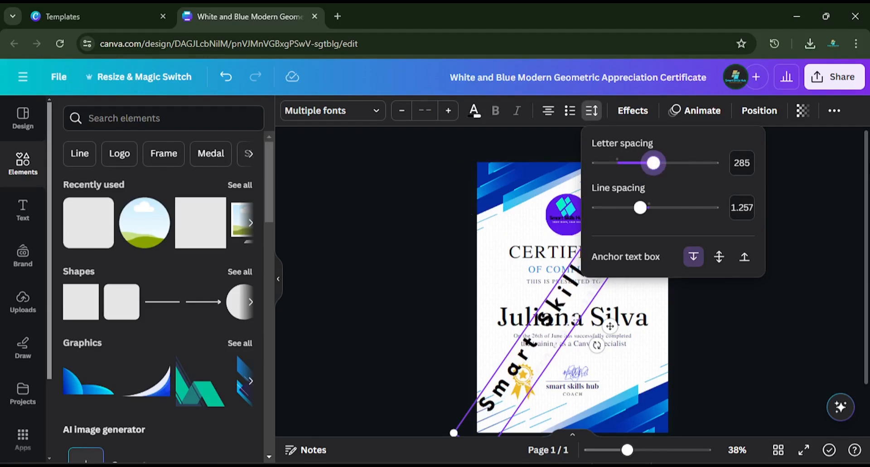
{"action": "left_click", "coordinate": [833, 190]}
Step: Fade the diagonal "Smart Skills Hub" text to a transparency value of 16 and shift it slightly right as a watermark
{"action": "left_click", "coordinate": [803, 111]}
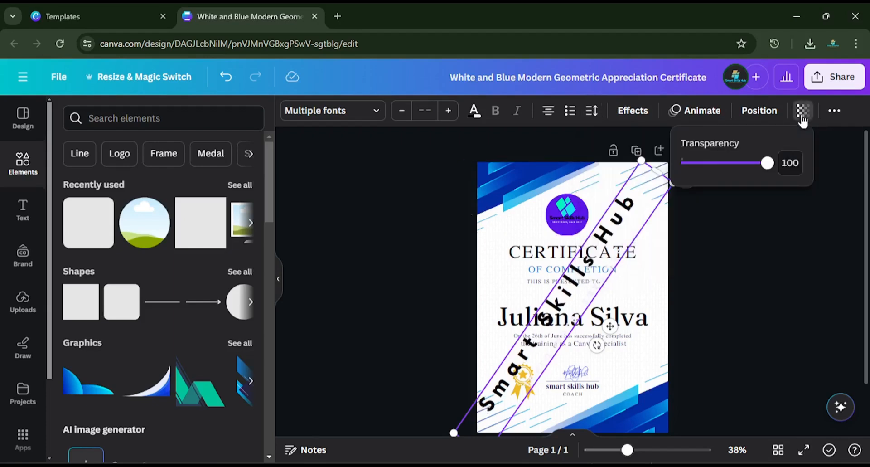
{"action": "left_click_drag", "start_coordinate": [773, 167], "coordinate": [702, 174]}
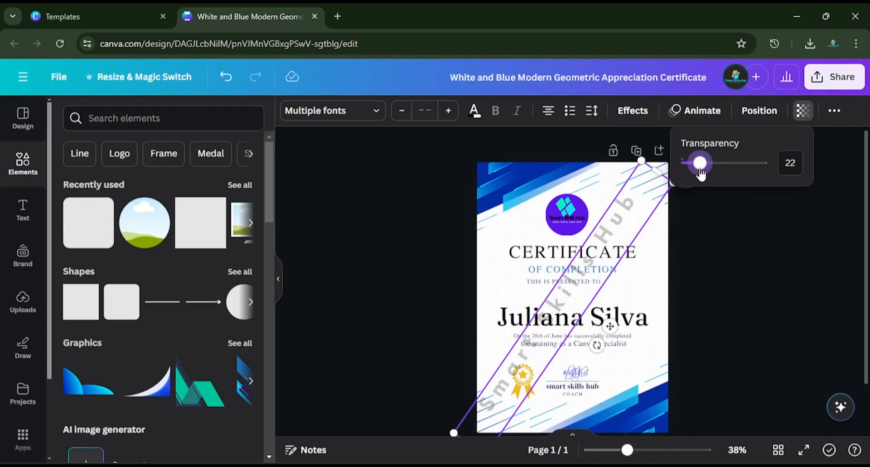
{"action": "left_click_drag", "start_coordinate": [701, 174], "coordinate": [700, 173]}
{"action": "left_click_drag", "start_coordinate": [700, 174], "coordinate": [696, 177]}
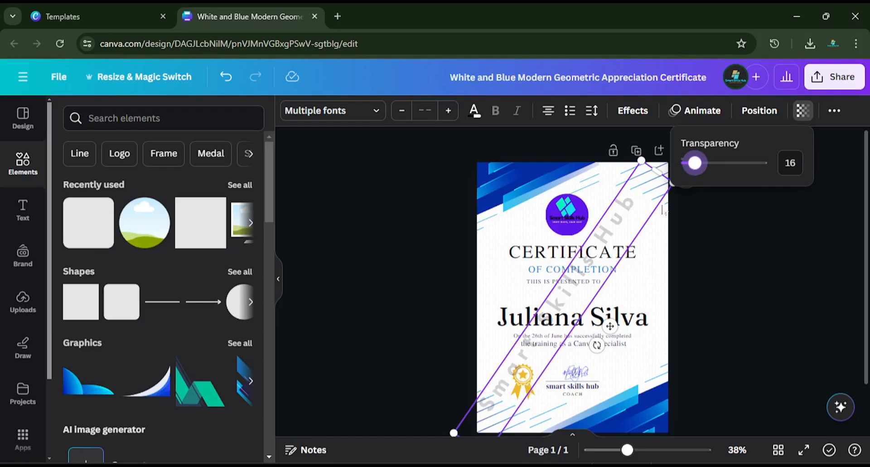
{"action": "left_click", "coordinate": [724, 221]}
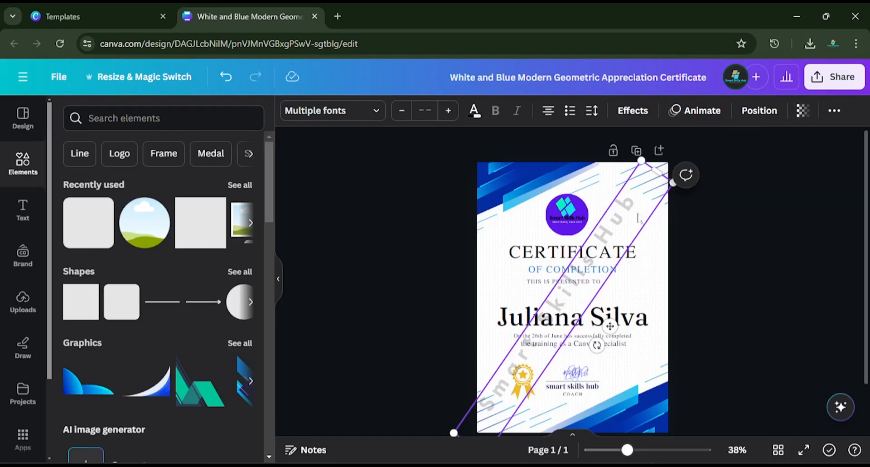
{"action": "left_click_drag", "start_coordinate": [635, 217], "coordinate": [648, 214]}
{"action": "left_click", "coordinate": [718, 227]}
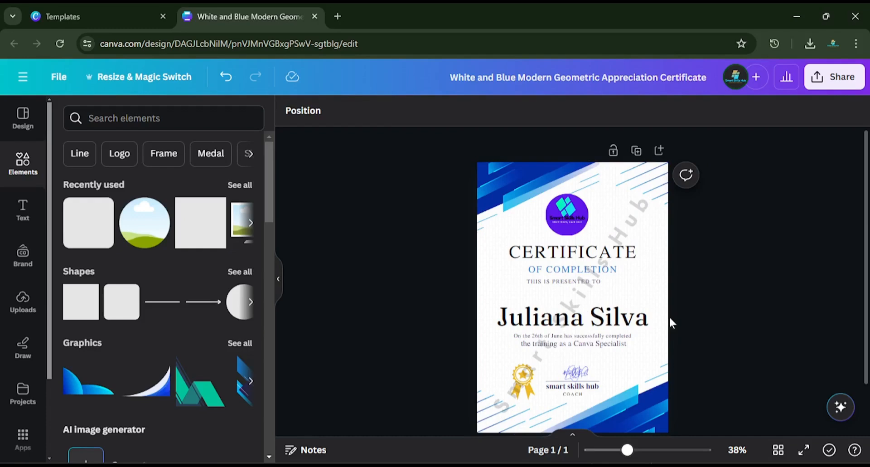
Step: Download the certificate as a PNG at size 1 and open the downloaded image in a maximized viewer window
{"action": "left_click_drag", "start_coordinate": [628, 450], "coordinate": [621, 451]}
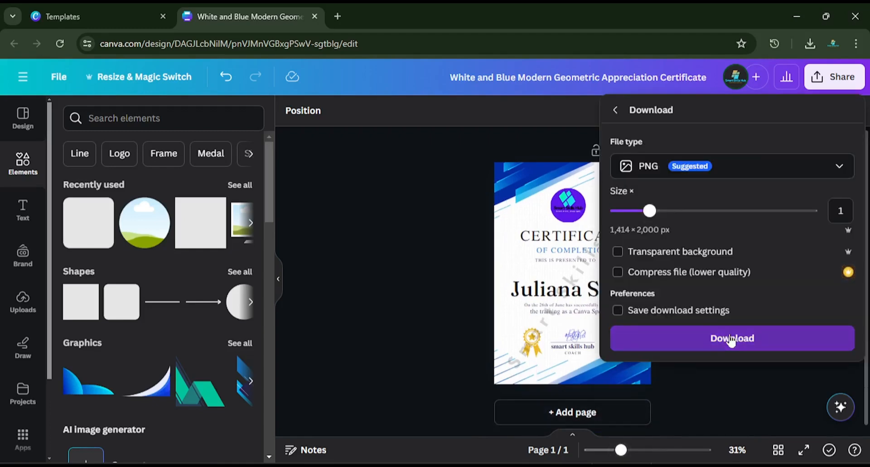
{"action": "left_click", "coordinate": [730, 340]}
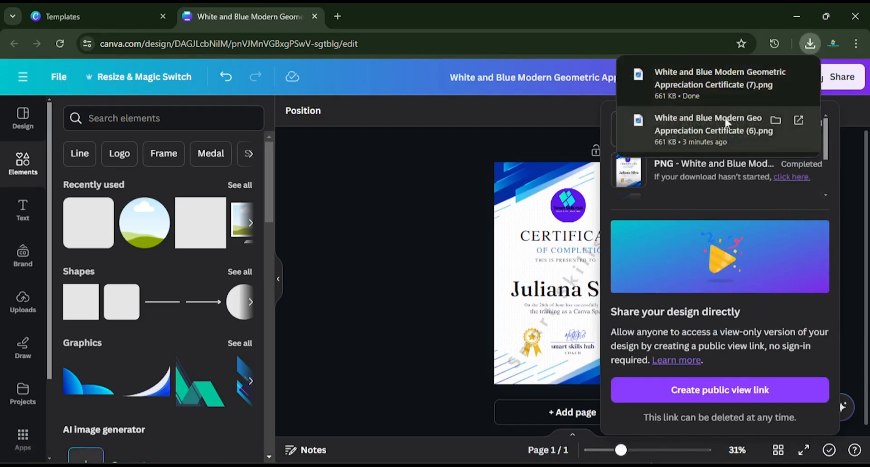
{"action": "left_click", "coordinate": [701, 81]}
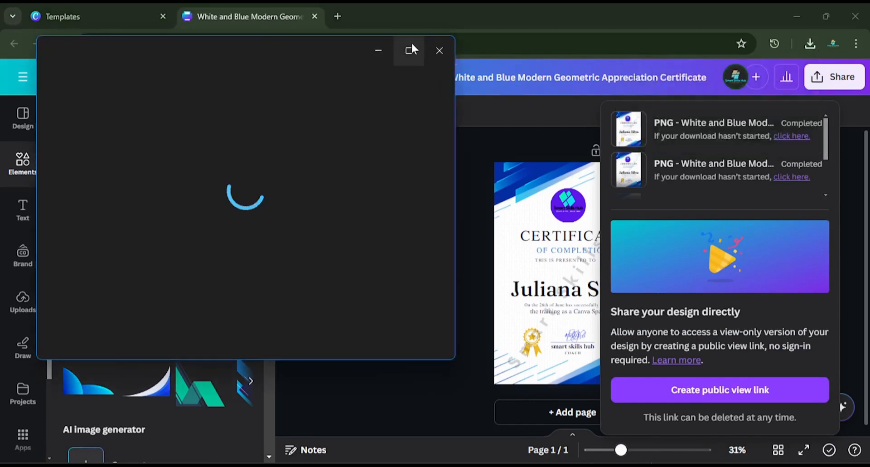
{"action": "left_click", "coordinate": [410, 50]}
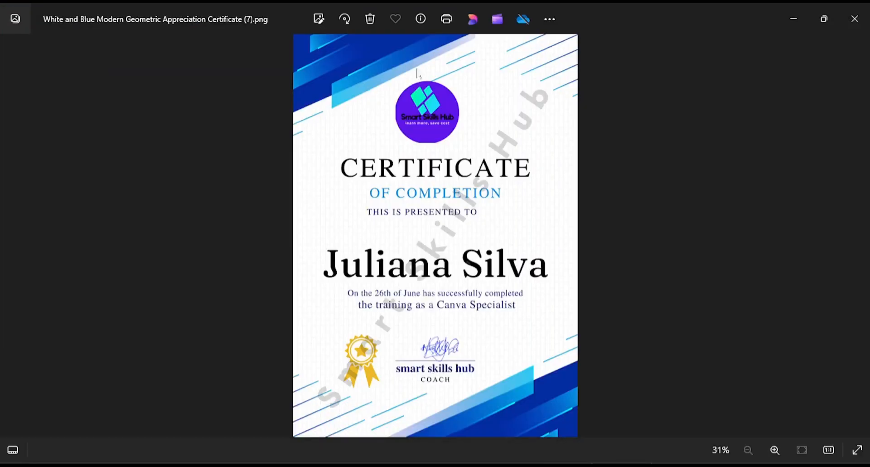